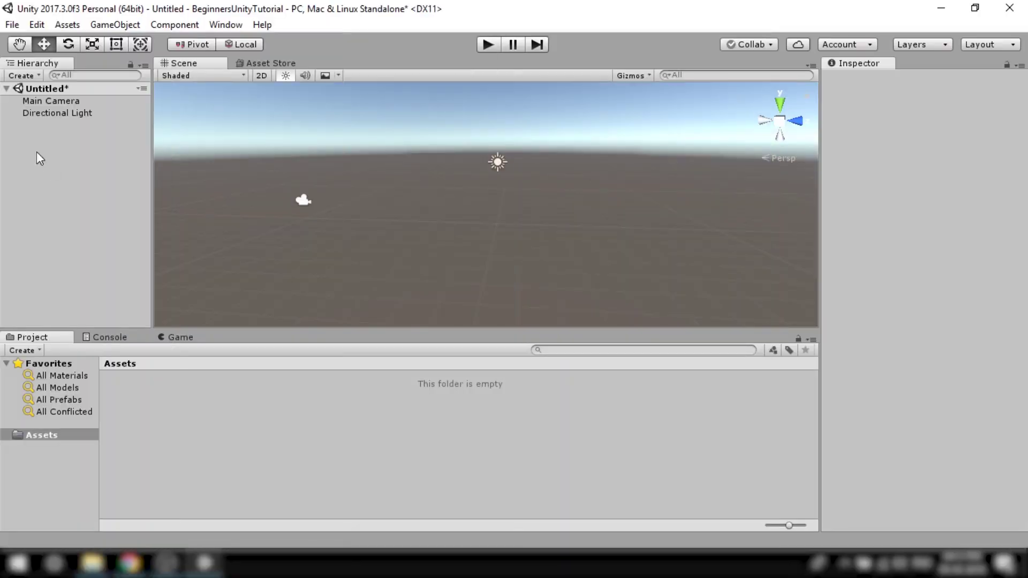
Create an empty GameObject in the Hierarchy and frame it in the Scene view.
right_click(35, 150)
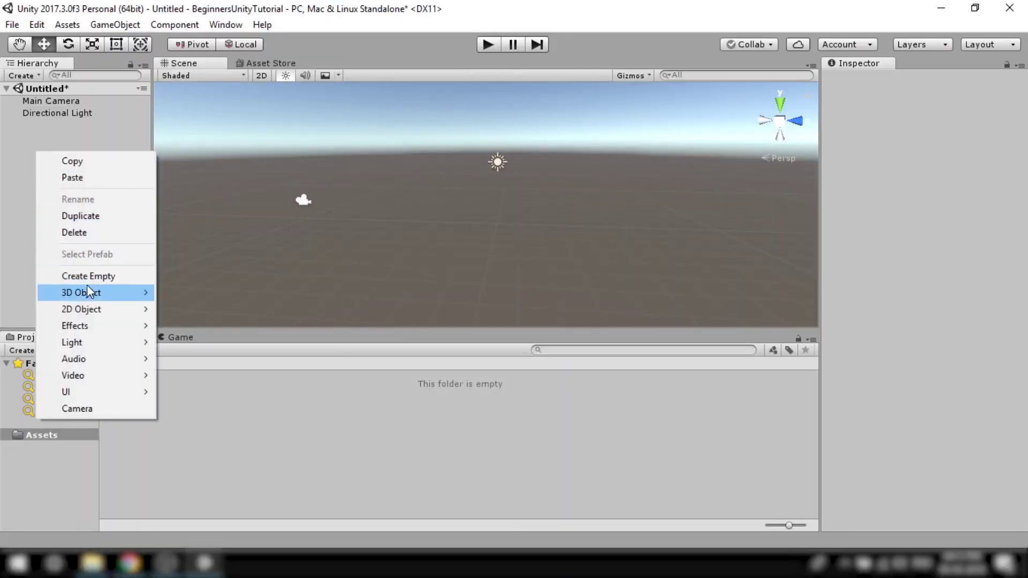
left_click(98, 277)
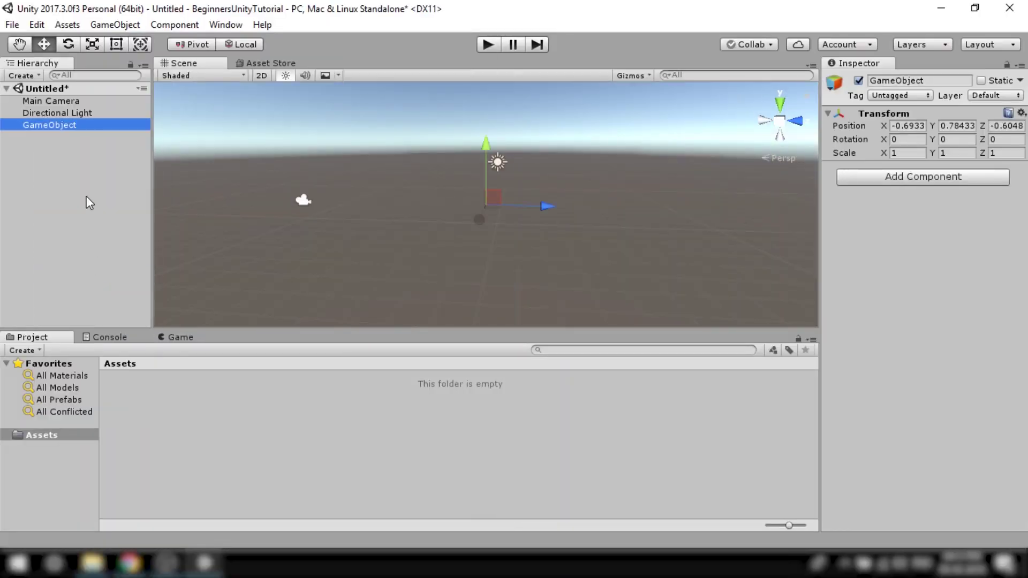
key("f")
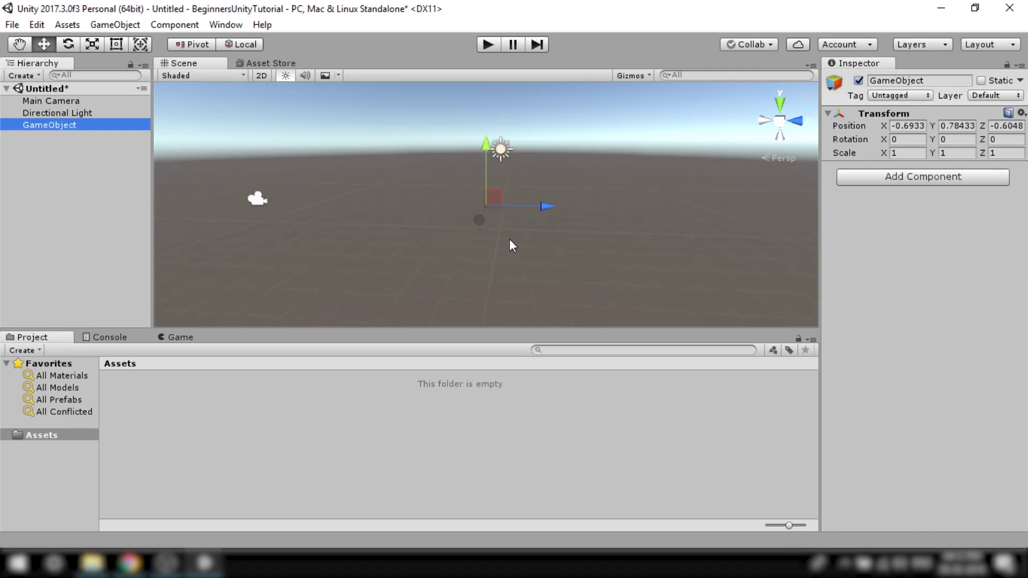
left_click_drag(612, 222, 1010, 295, "alt")
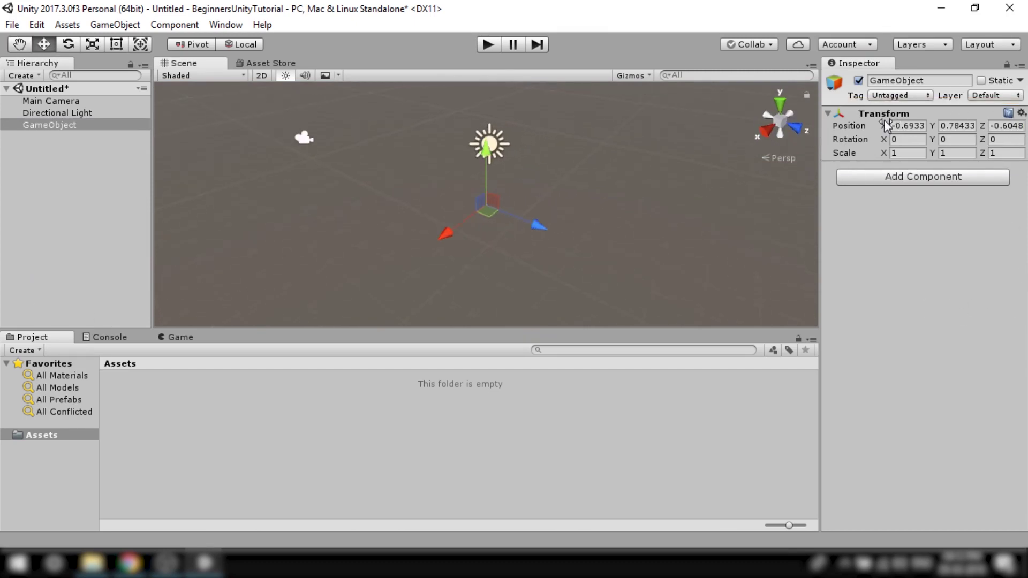
Add Mesh Filter and Mesh Renderer components and set the mesh to Cube.
left_click(884, 178)
left_click(883, 265)
left_click(934, 231)
left_click(889, 306)
left_click(1020, 237)
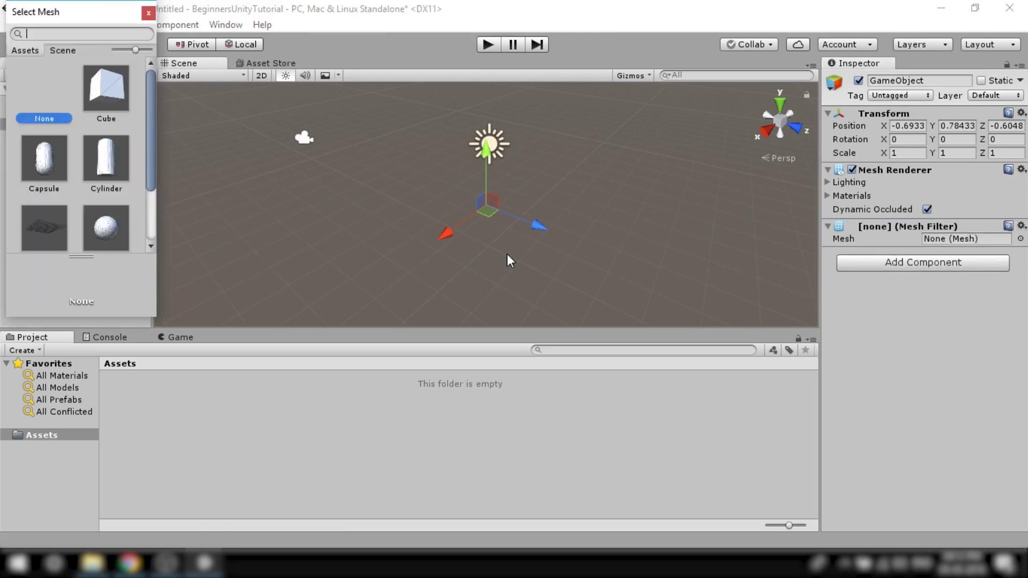
Assign the blue Color material to the cube.
left_click(101, 85)
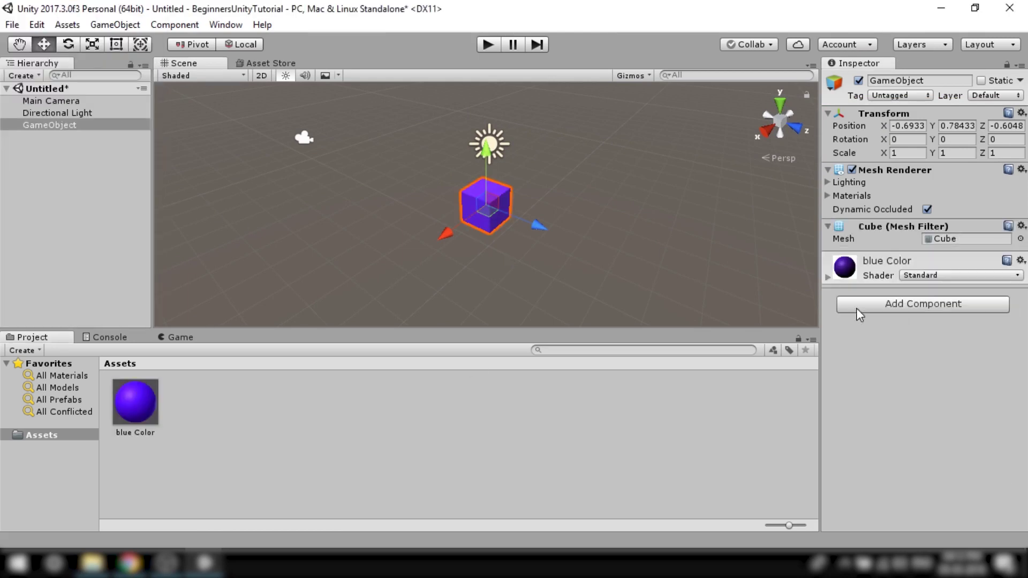
scroll(502, 251, "up", 3)
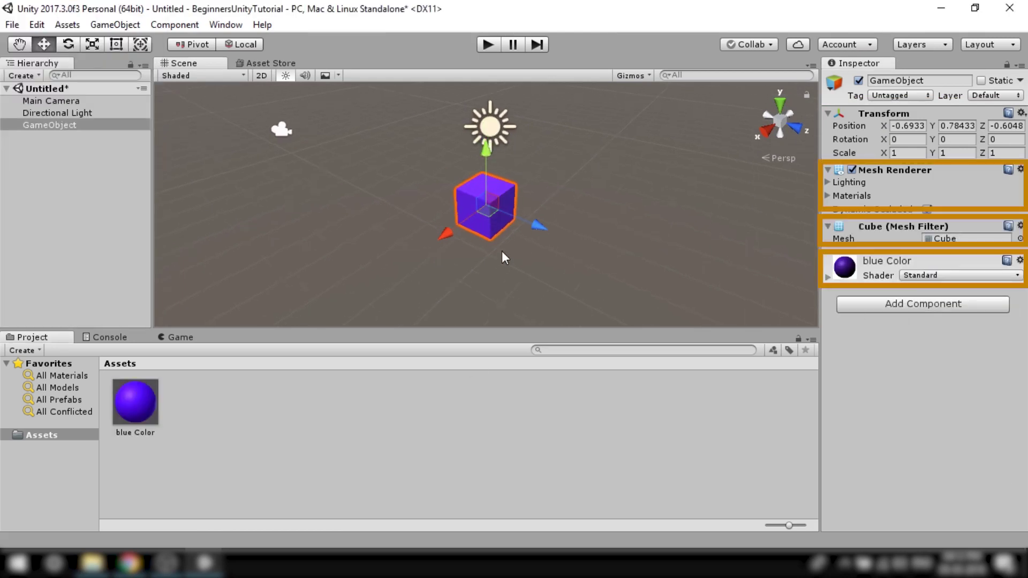
left_click_drag(644, 237, 407, 145, "alt")
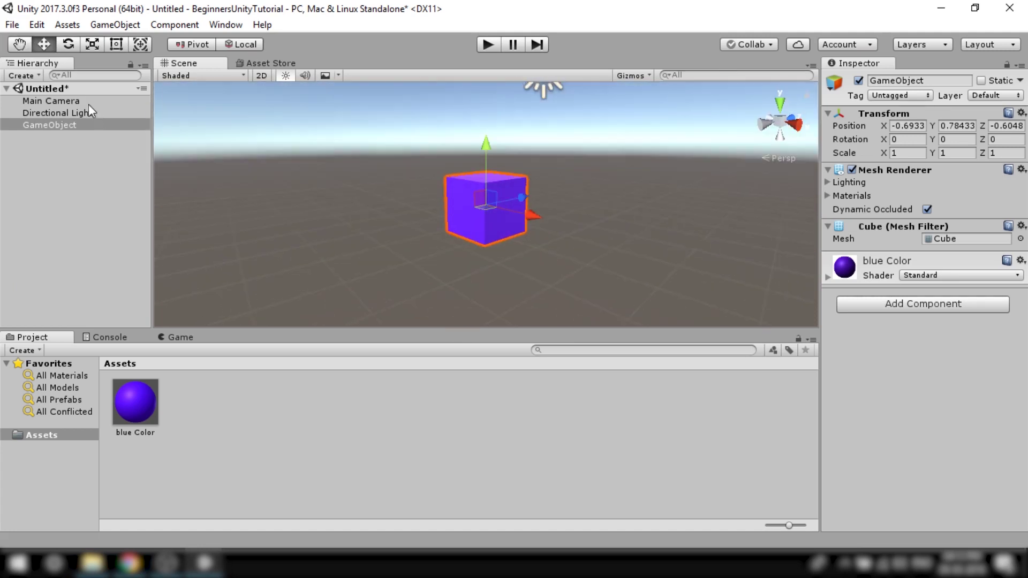
left_click(79, 101)
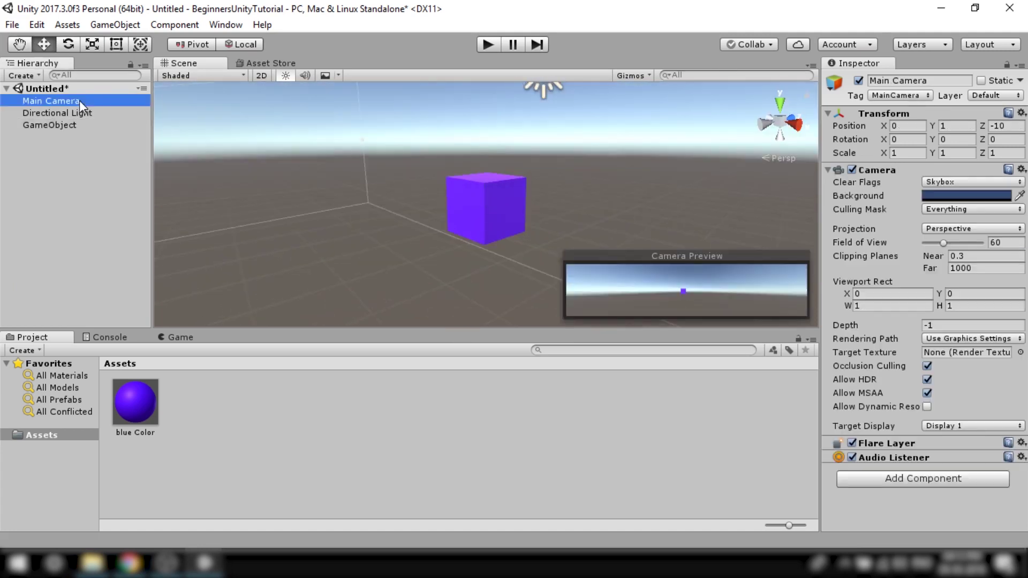
key("f")
left_click(1022, 457)
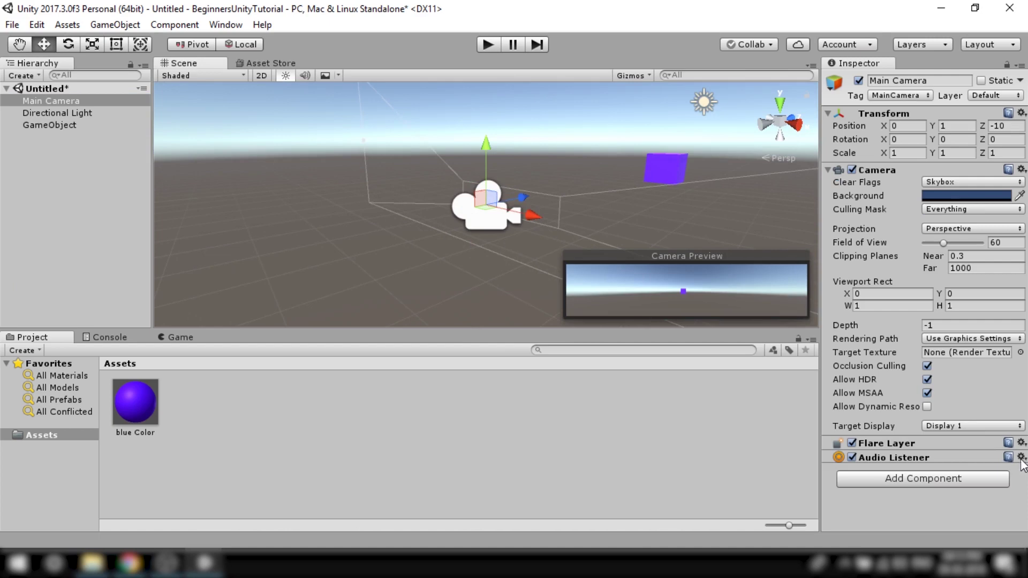
left_click(901, 371)
left_click(1022, 443)
left_click(917, 355)
left_click(1022, 170)
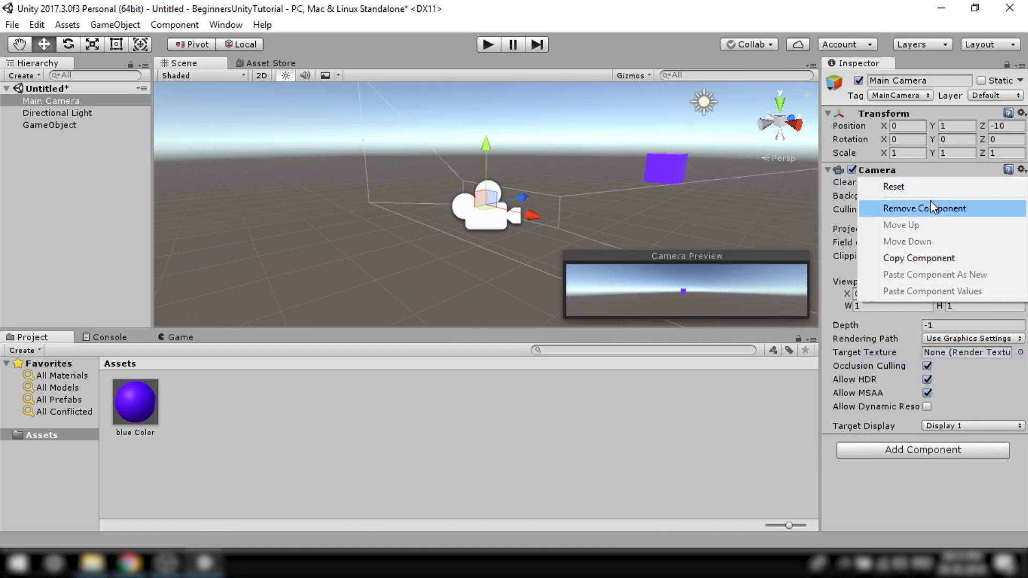
left_click(930, 201)
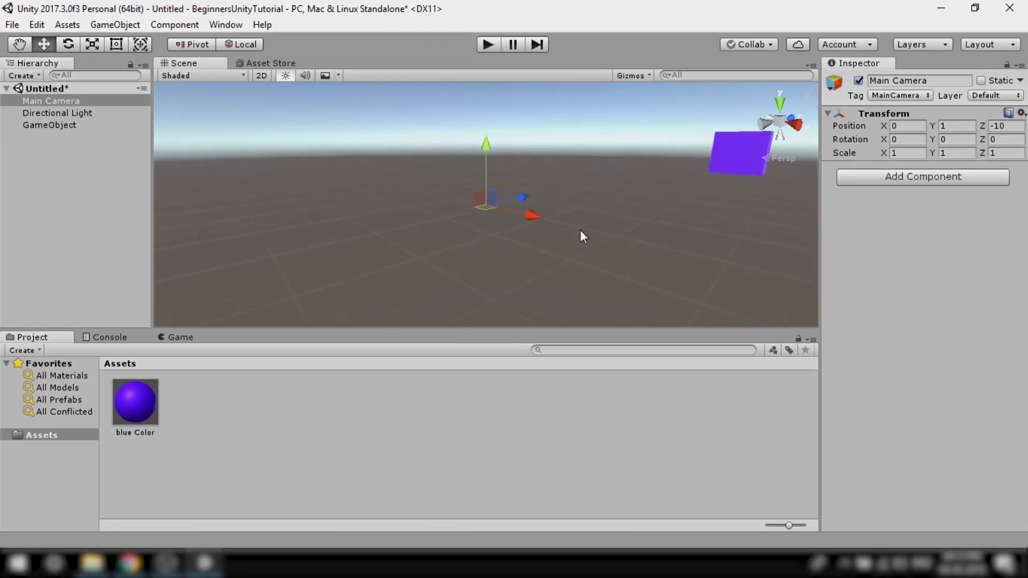
left_click_drag(580, 234, 46, 274, "alt")
left_click(51, 101)
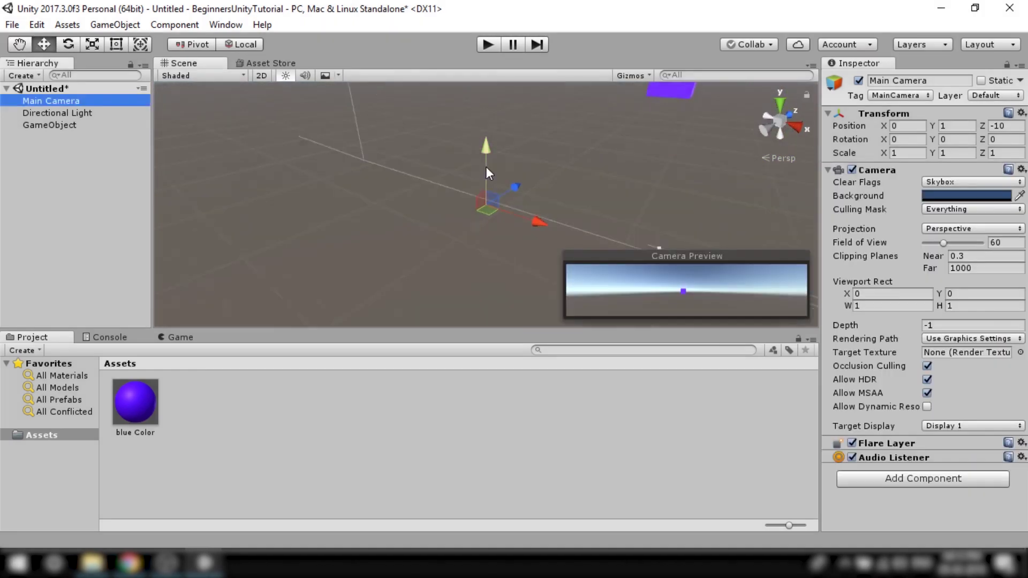
scroll(508, 260, "up", 5)
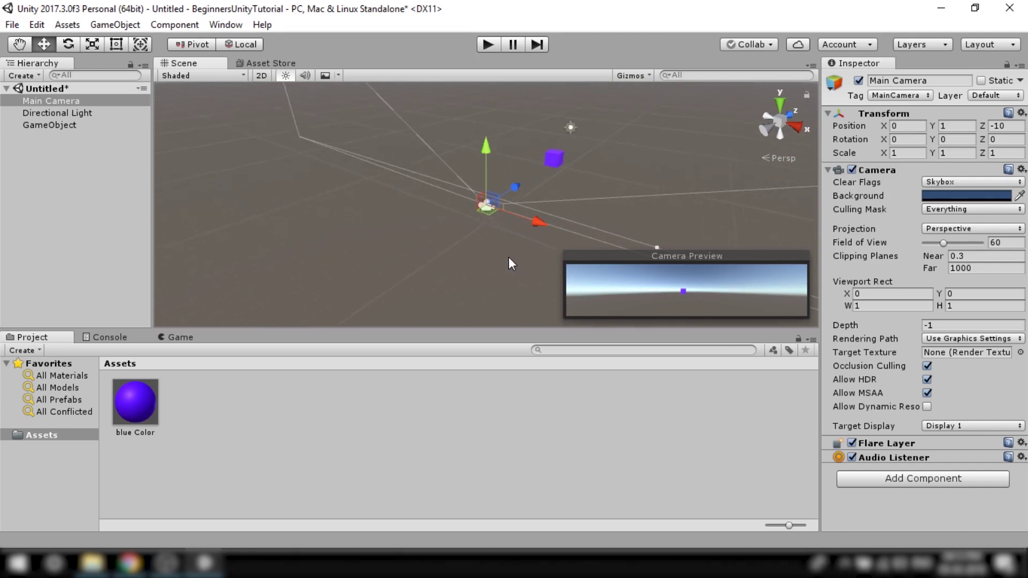
scroll(508, 257, "up", 4)
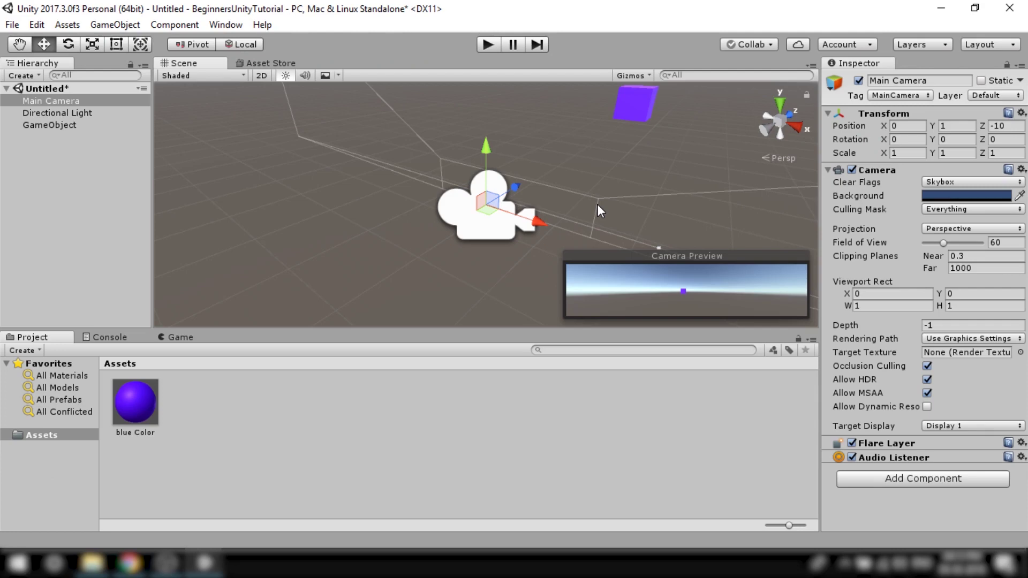
left_click(29, 124)
key("f")
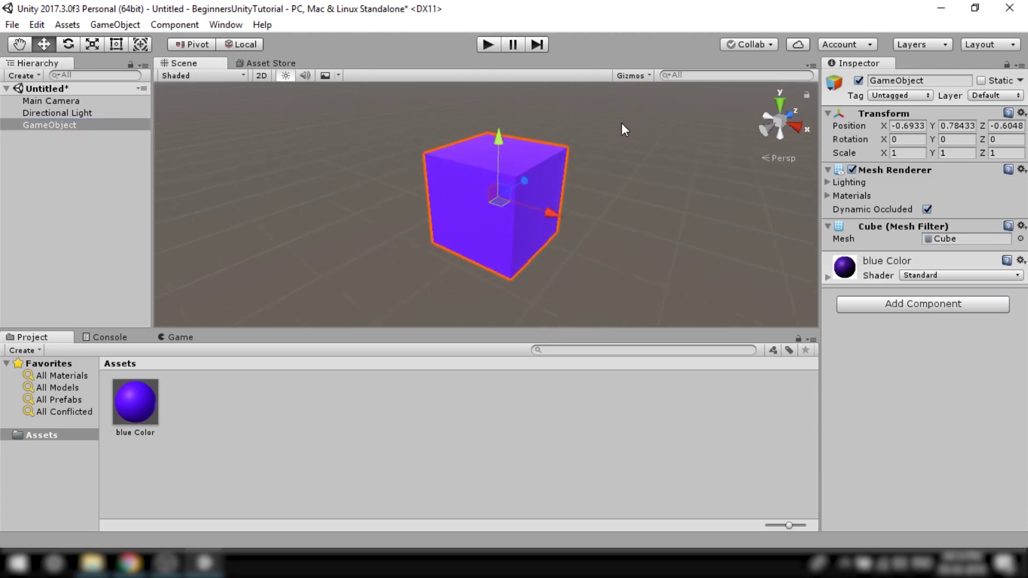
left_click_drag(605, 252, 633, 200, "alt")
left_click(51, 101)
key("f")
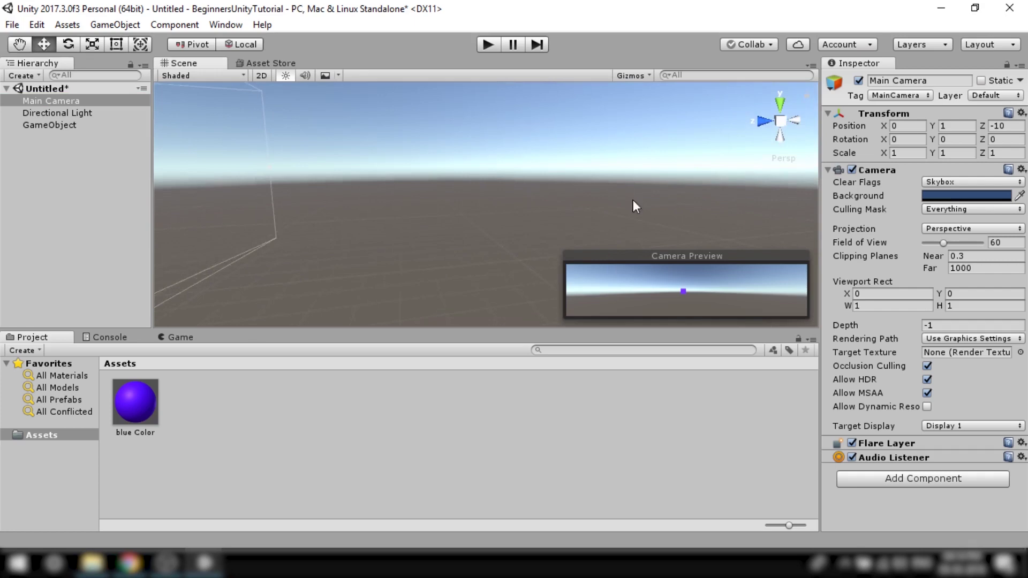
left_click(52, 125)
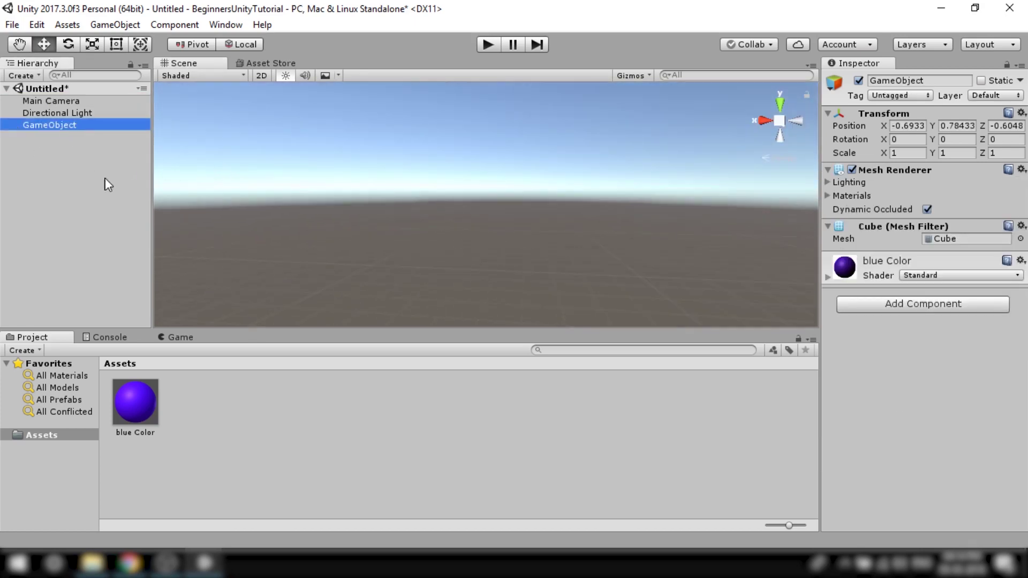
key("f")
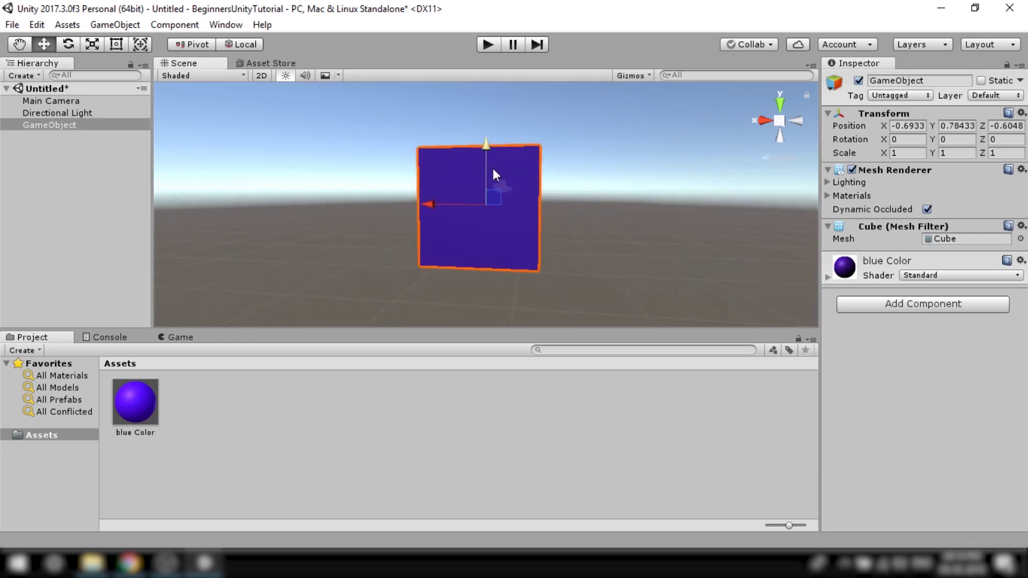
left_click_drag(516, 197, 514, 239, "alt")
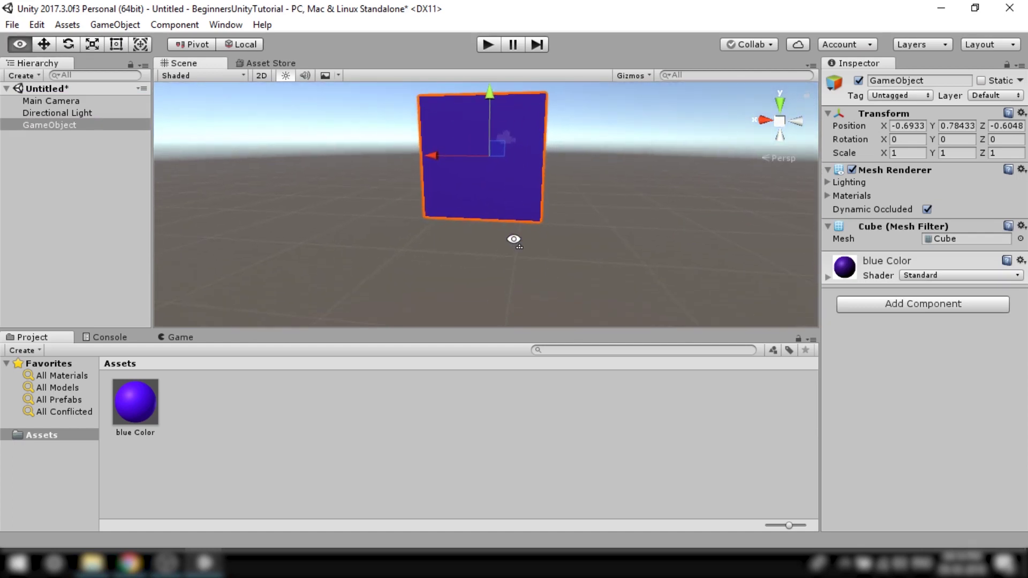
key("q")
left_click_drag(504, 188, 510, 229)
key("w")
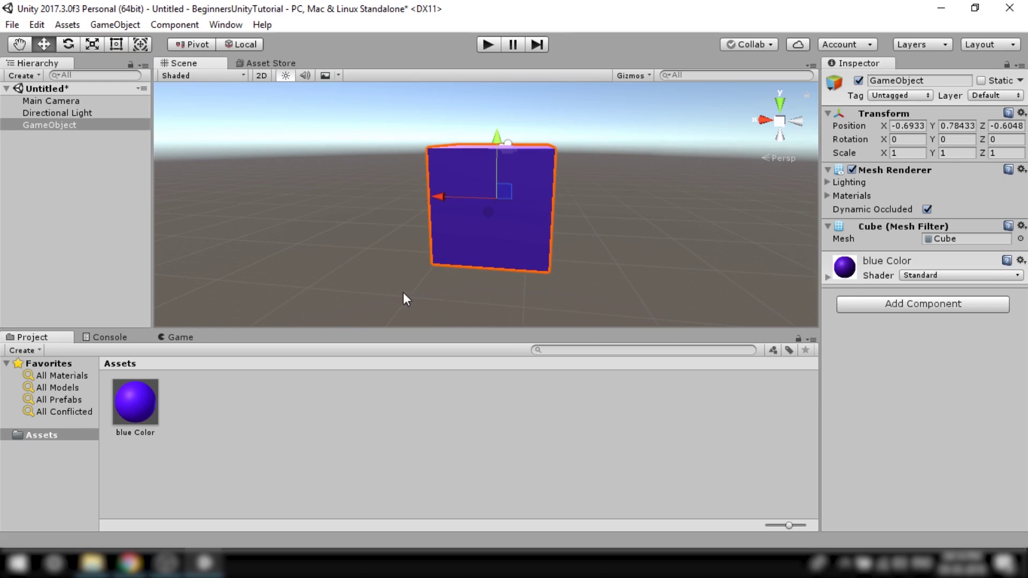
Drag the cube's Z, Y and X handles to place it at -1.283, 0.702, -0.913.
left_click(22, 48)
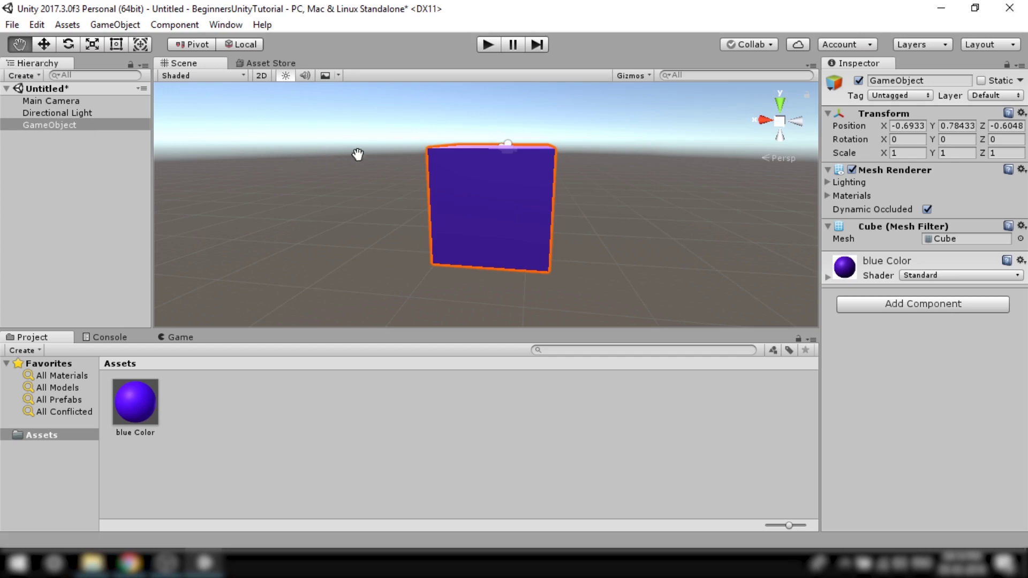
left_click_drag(425, 152, 347, 193)
left_click(45, 44)
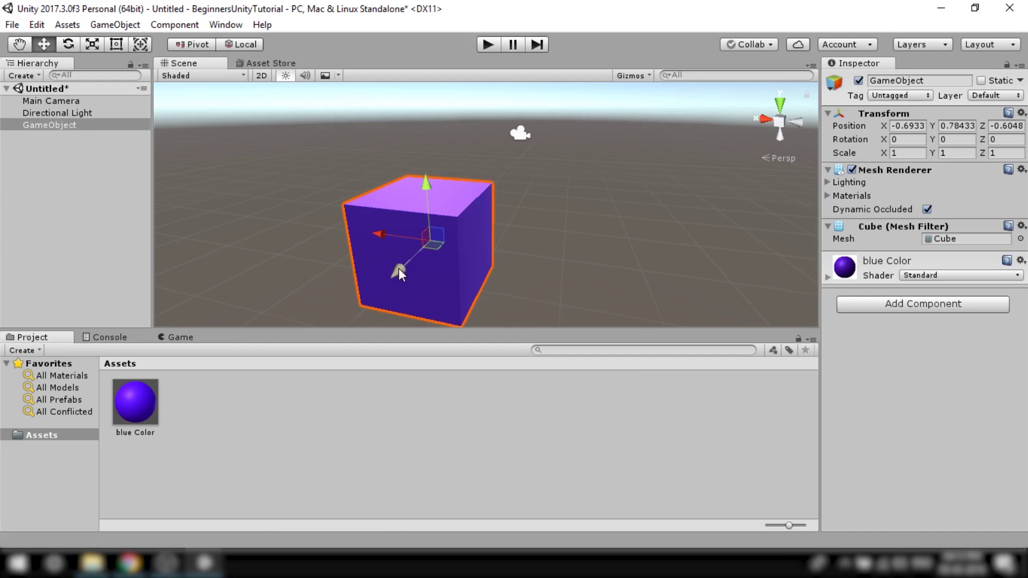
left_click_drag(399, 268, 444, 245)
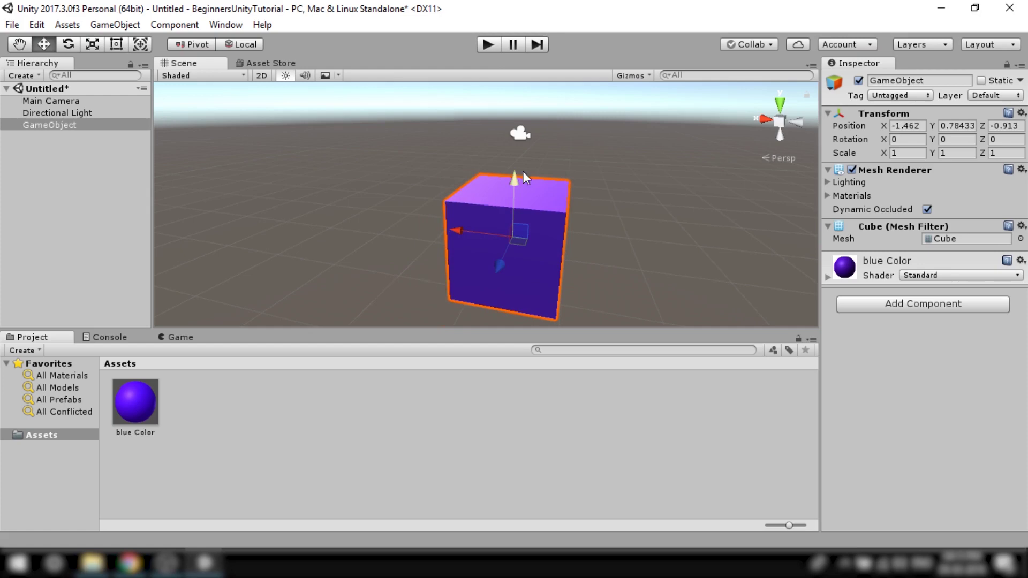
mouse_move(524, 174)
left_mouse_down()
mouse_move(523, 127)
mouse_move(514, 187)
left_mouse_up()
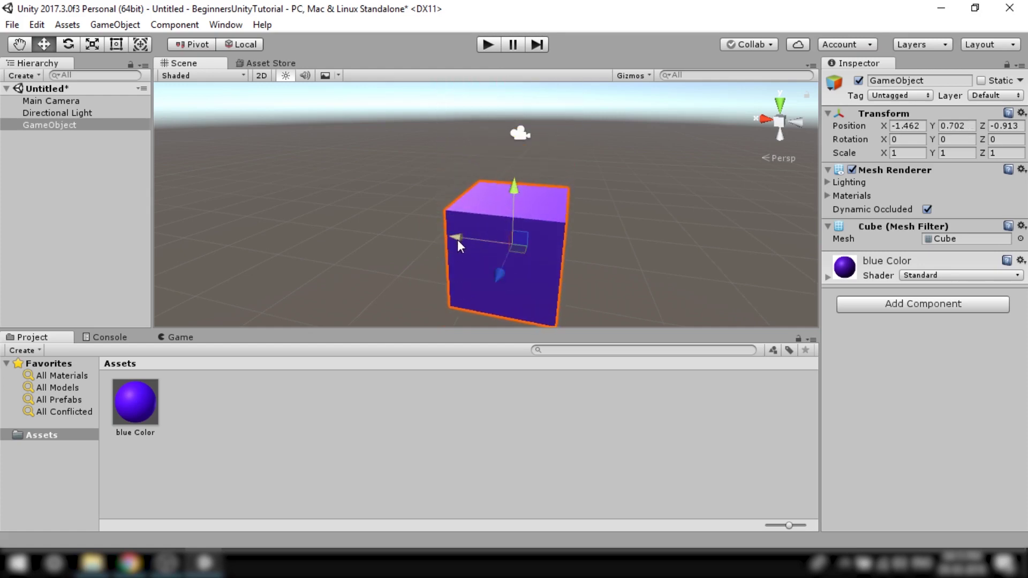
left_click_drag(457, 240, 440, 235)
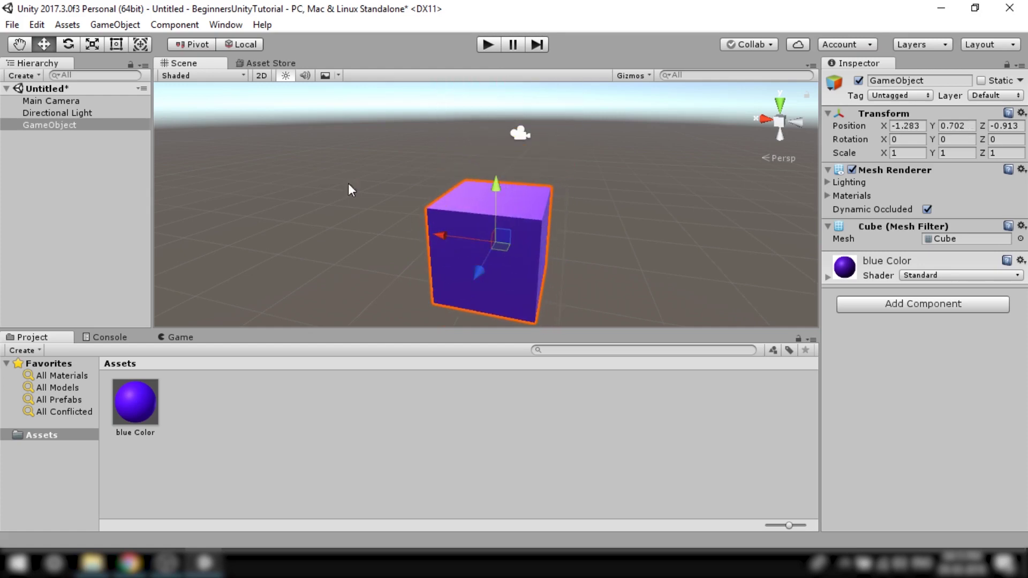
Rotate the cube about its vertical axis, then stretch it along Z, Y and X with the Scale tool.
left_click(67, 45)
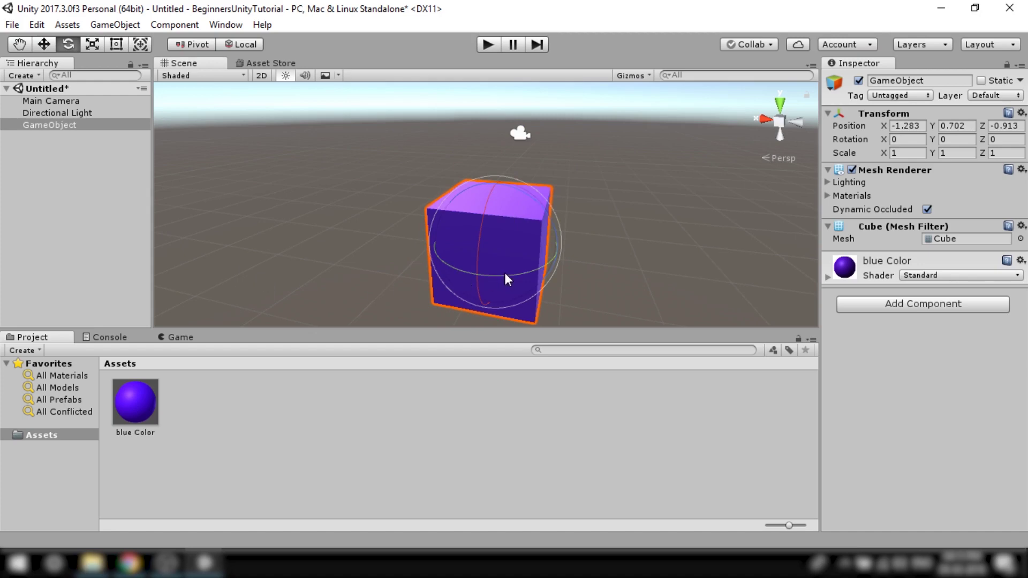
left_click_drag(505, 274, 498, 166)
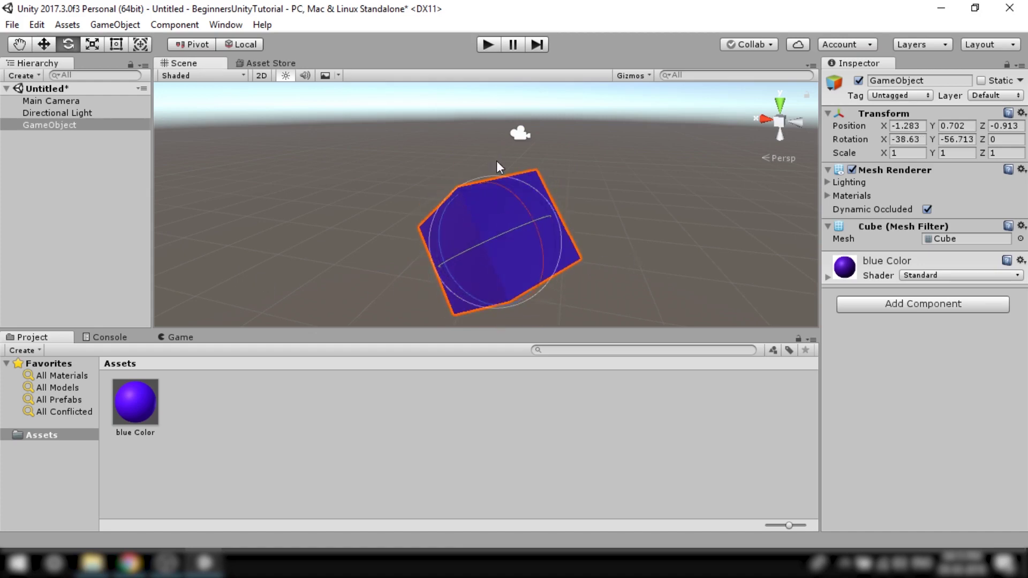
left_click(92, 44)
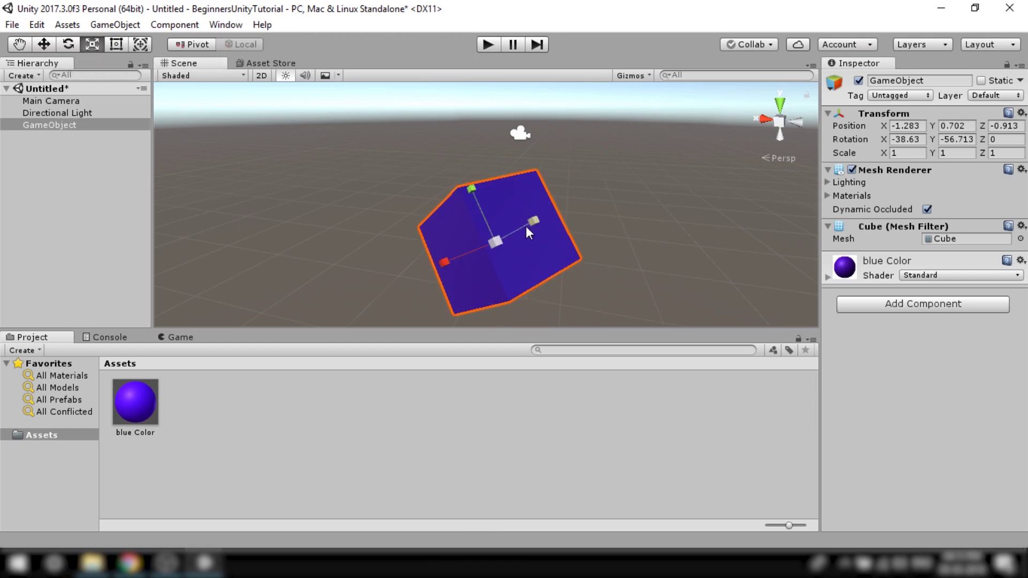
mouse_move(531, 222)
left_mouse_down()
mouse_move(610, 200)
mouse_move(579, 218)
mouse_move(541, 215)
left_mouse_up()
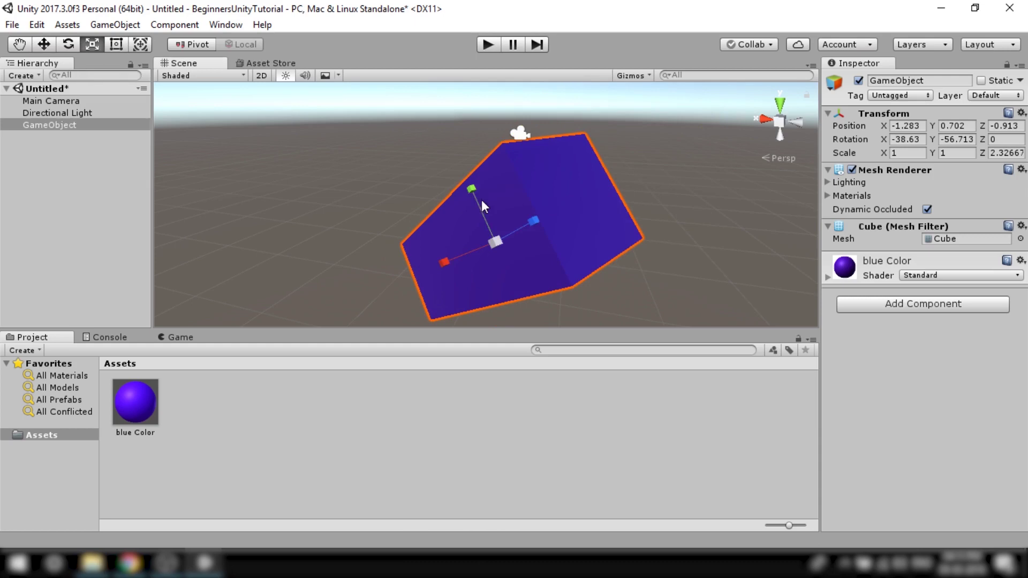
left_click_drag(471, 189, 451, 152)
left_click_drag(444, 262, 409, 272)
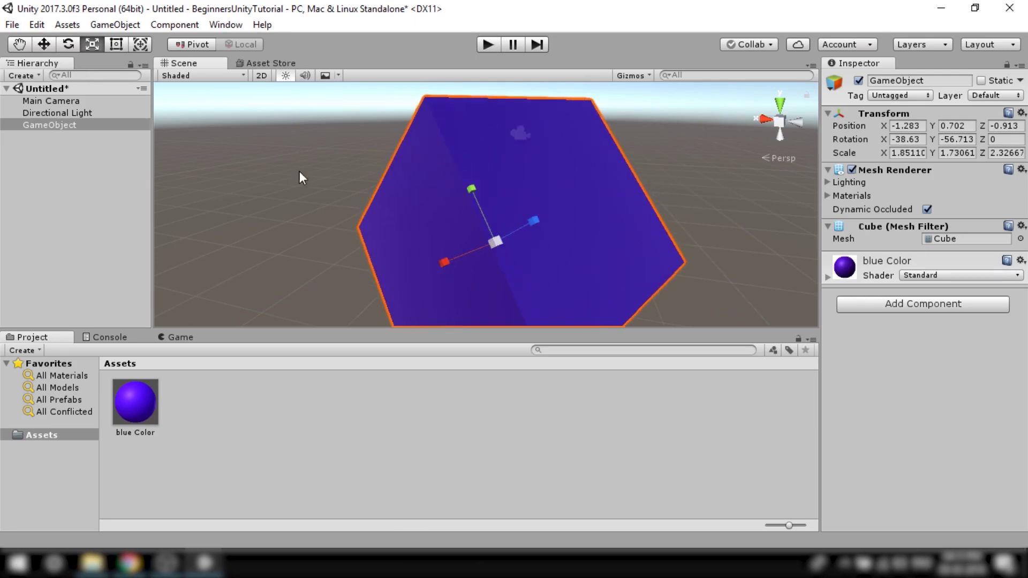
Shrink the cube with the Rect tool's edges, then enlarge it taller and longer with the Transform tool.
left_click(116, 44)
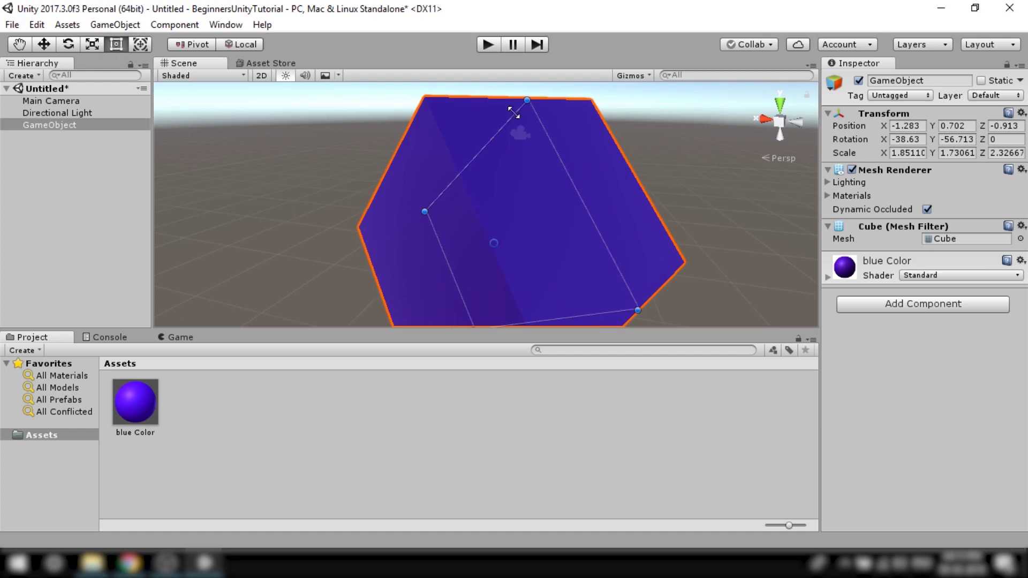
left_click_drag(528, 99, 497, 177)
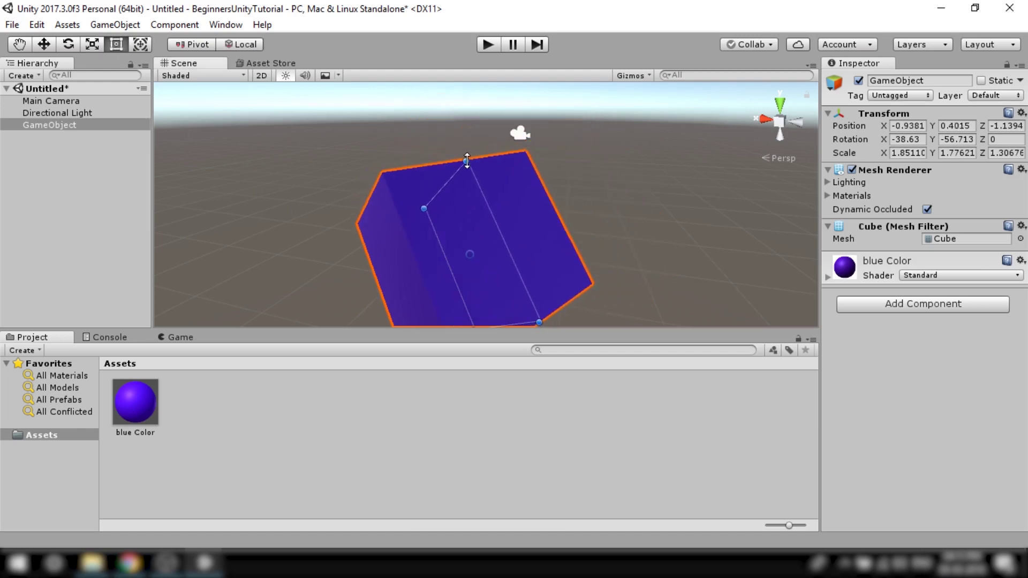
left_click_drag(551, 291, 482, 279)
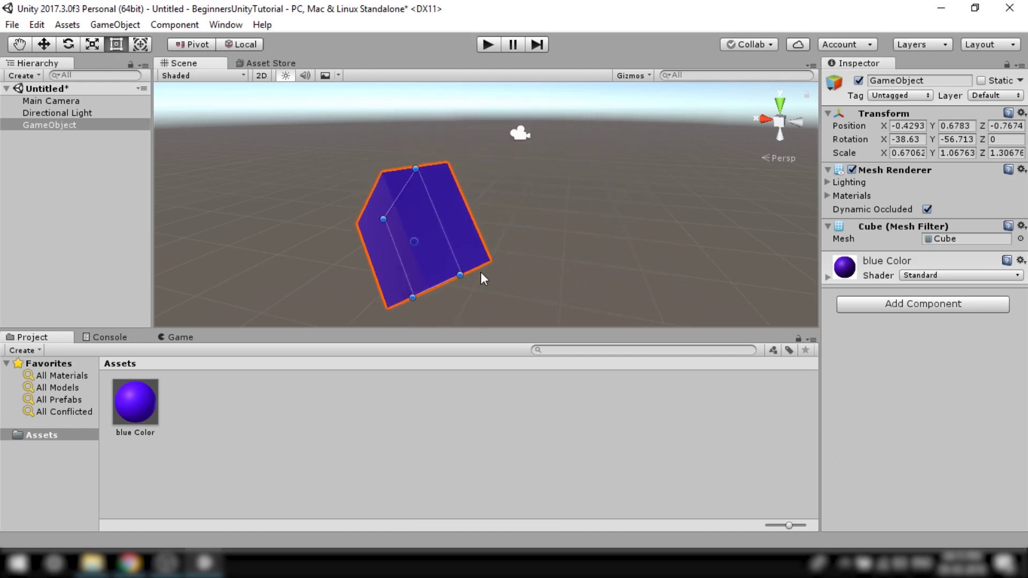
left_click(140, 44)
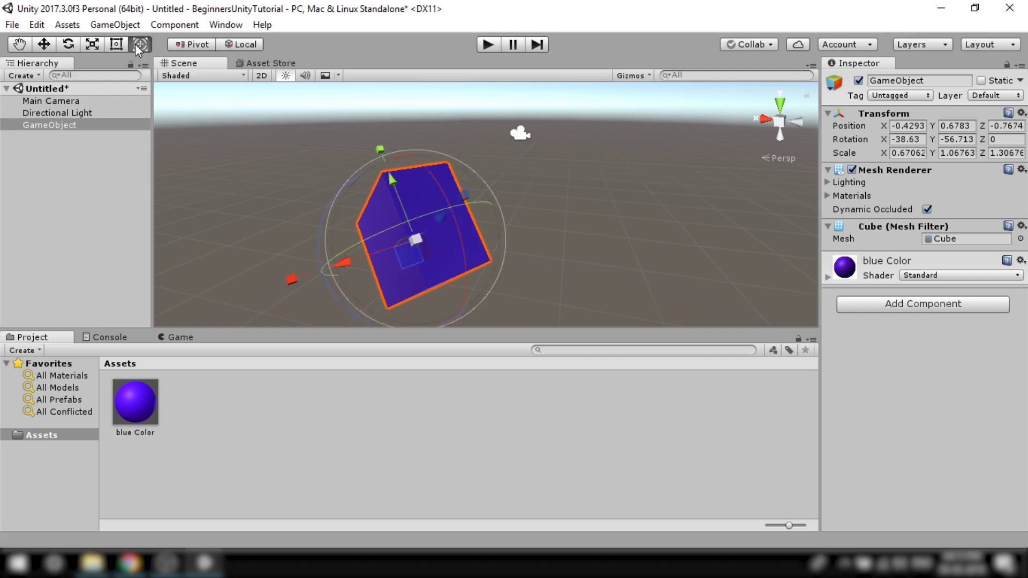
left_click_drag(380, 147, 375, 257)
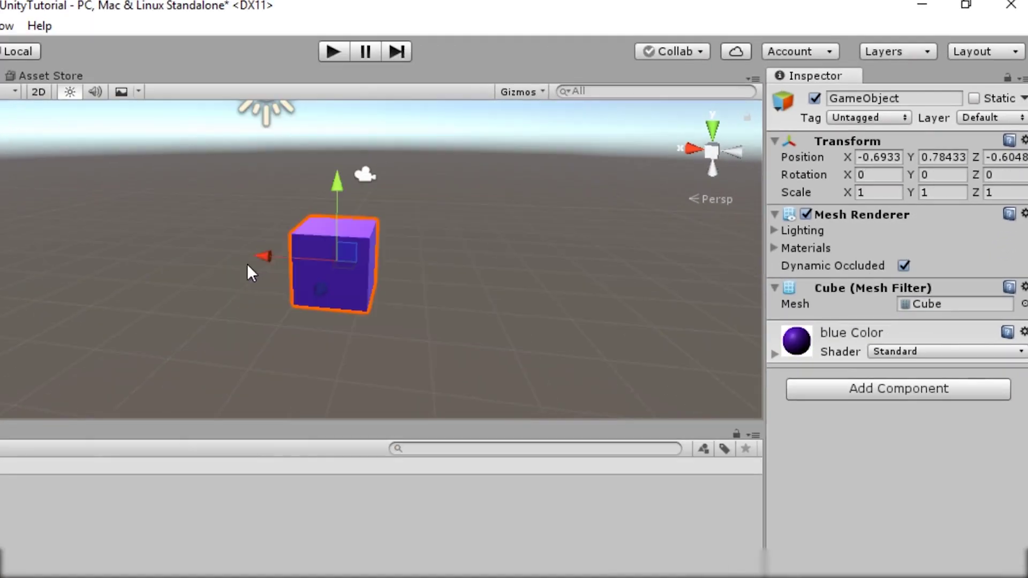
Return the cube to X -0.69 and rotate it to about 19.0, -57.7, 14.8 degrees.
left_click_drag(240, 256, 415, 237)
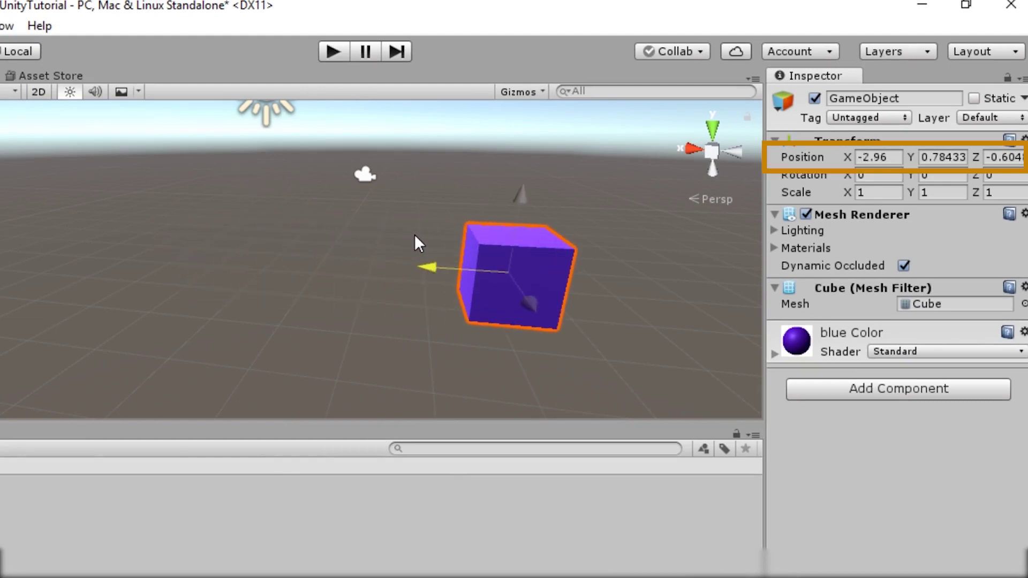
left_click_drag(414, 233, 262, 225)
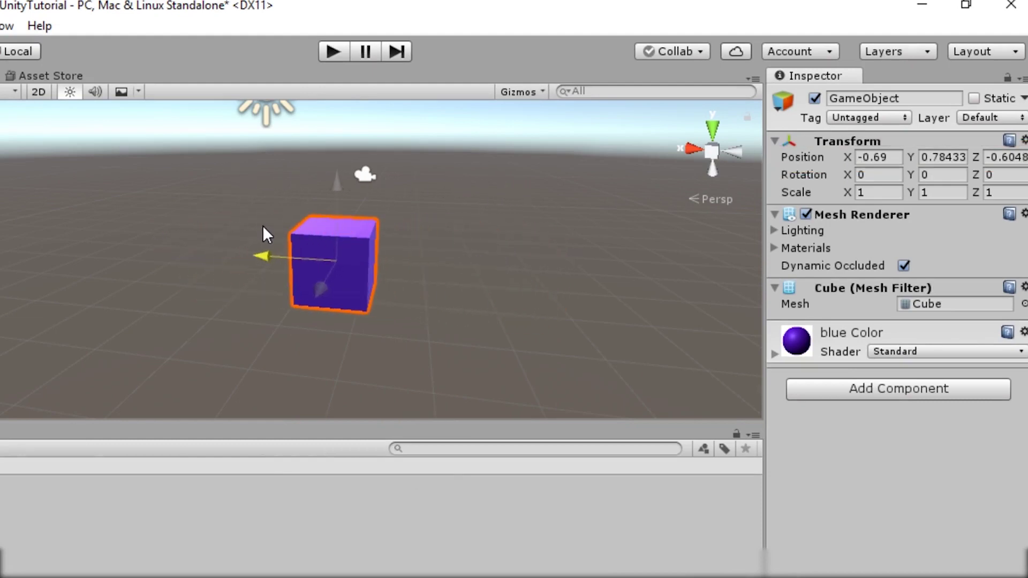
key("e")
left_click_drag(269, 338, 381, 348)
left_click_drag(378, 280, 222, 310)
Scale the cube to about 2.33 × 1.59 × 1.83 along X, Y and Z.
key("r")
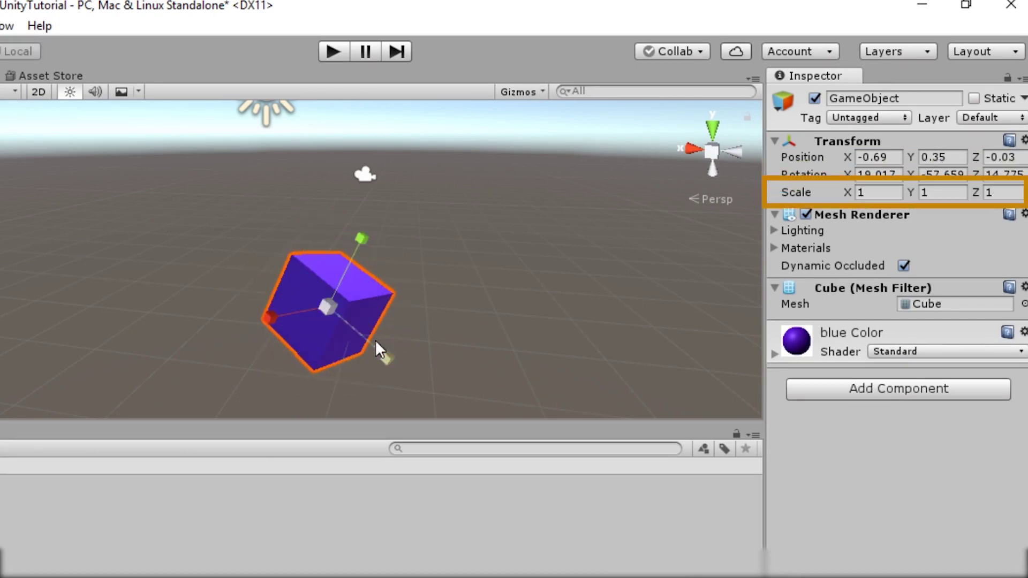
left_click_drag(375, 340, 399, 365)
left_click_drag(254, 312, 227, 321)
left_click_drag(360, 236, 370, 204)
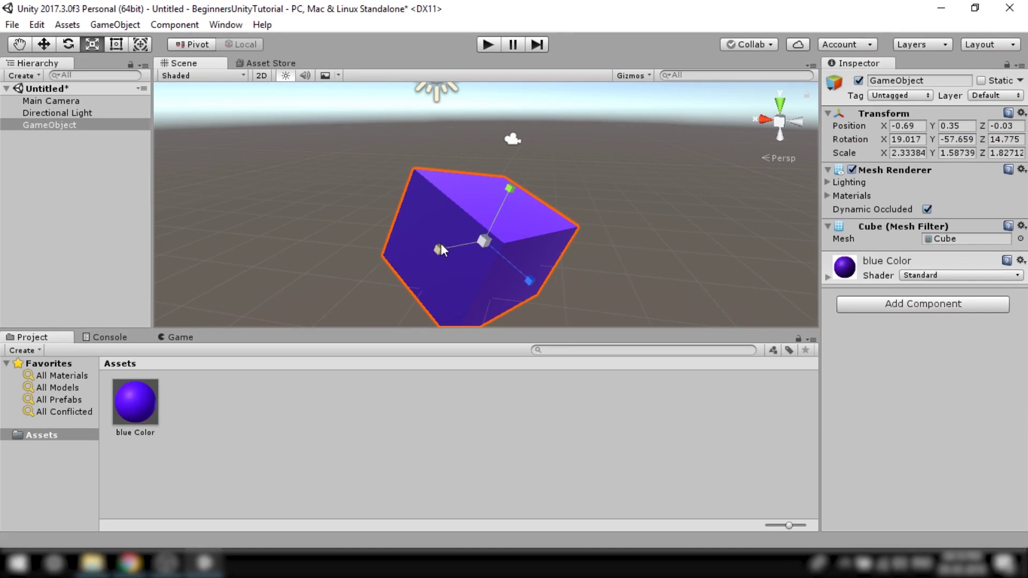
Reset the cube's Transform to default position, rotation and scale.
left_click(1021, 113)
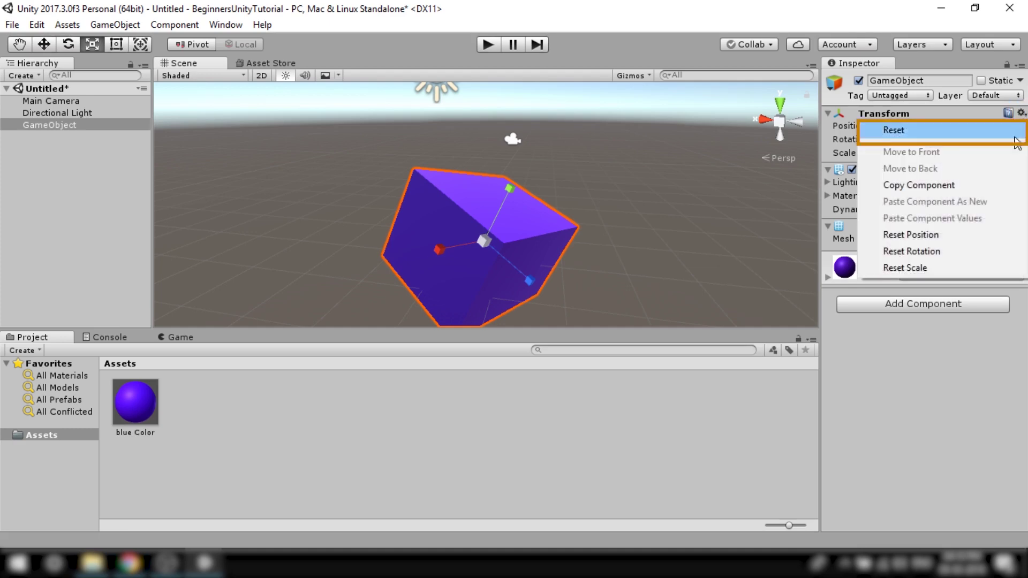
left_click(1015, 138)
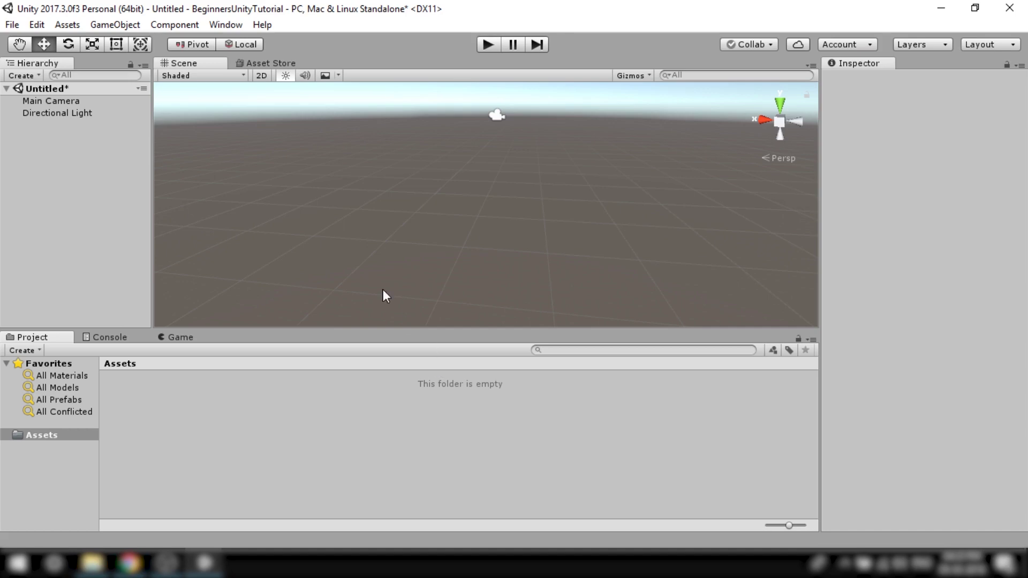
Add a 3D Sphere to the scene and remove its Sphere Collider component.
right_click(50, 148)
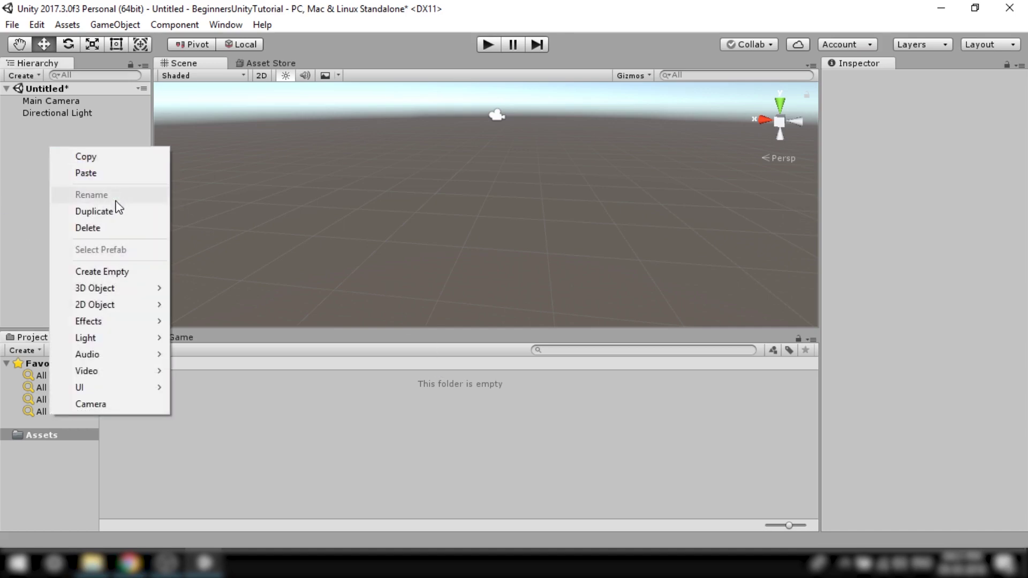
mouse_move(95, 289)
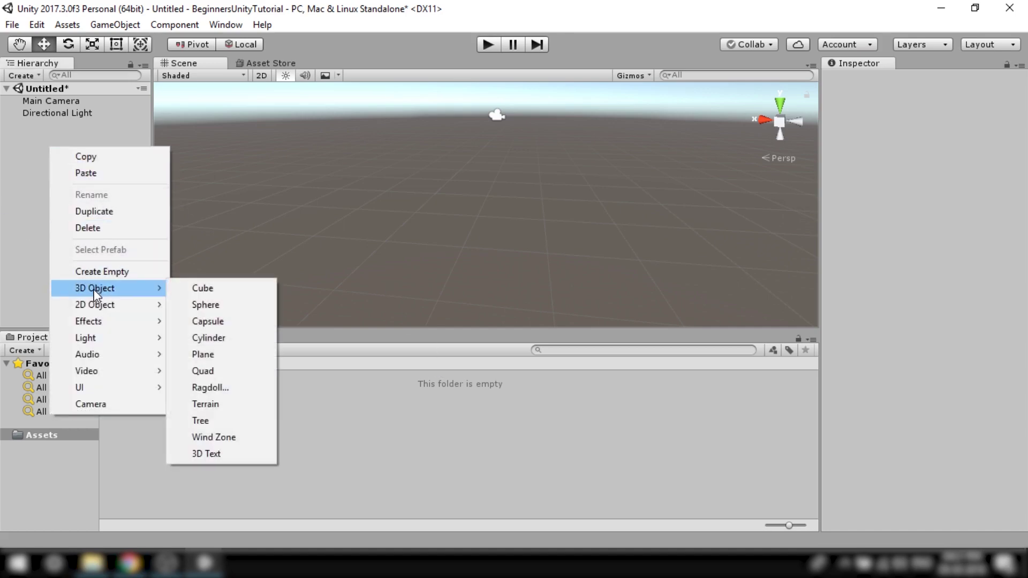
left_click(216, 302)
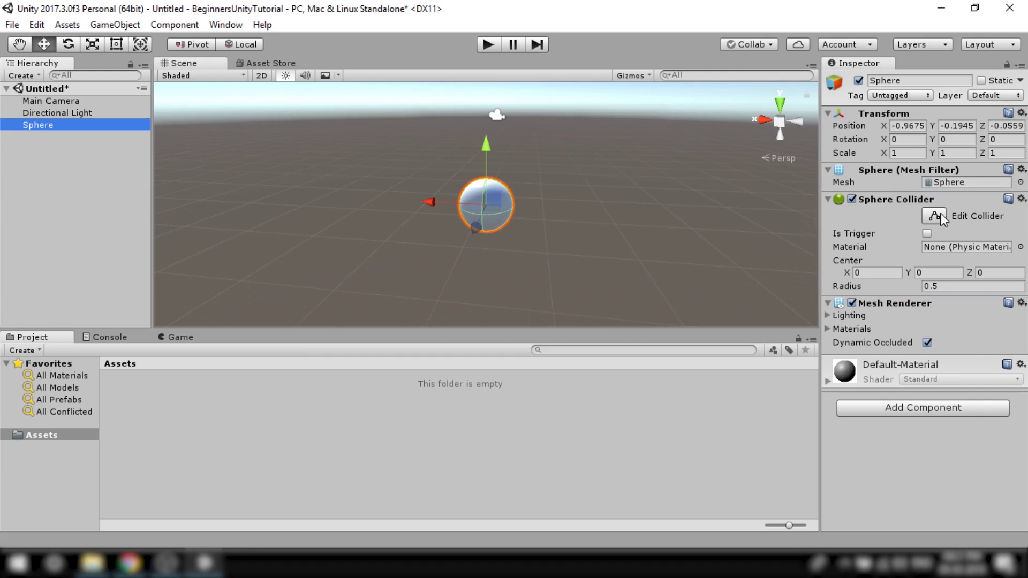
left_click(1021, 198)
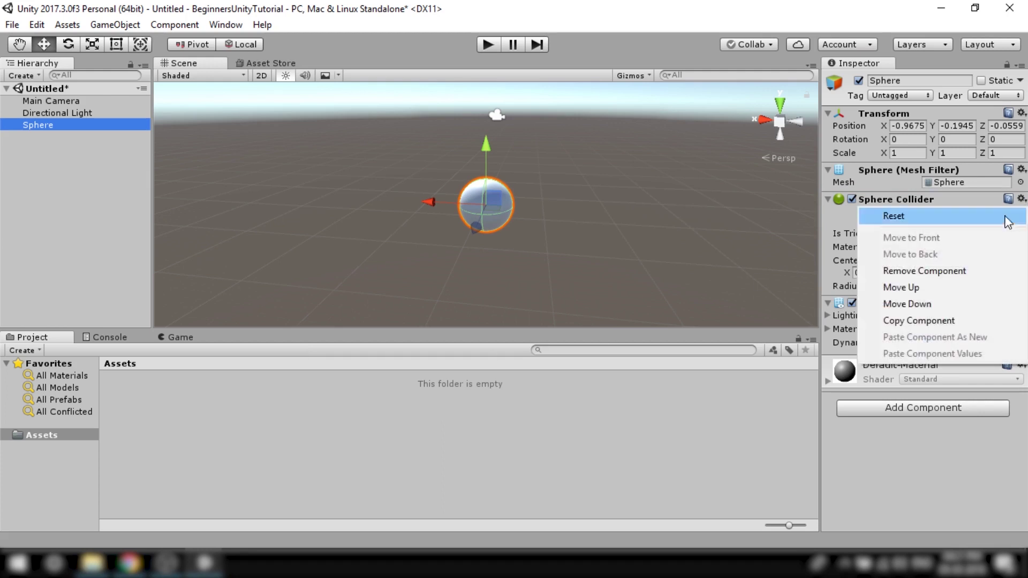
left_click(933, 273)
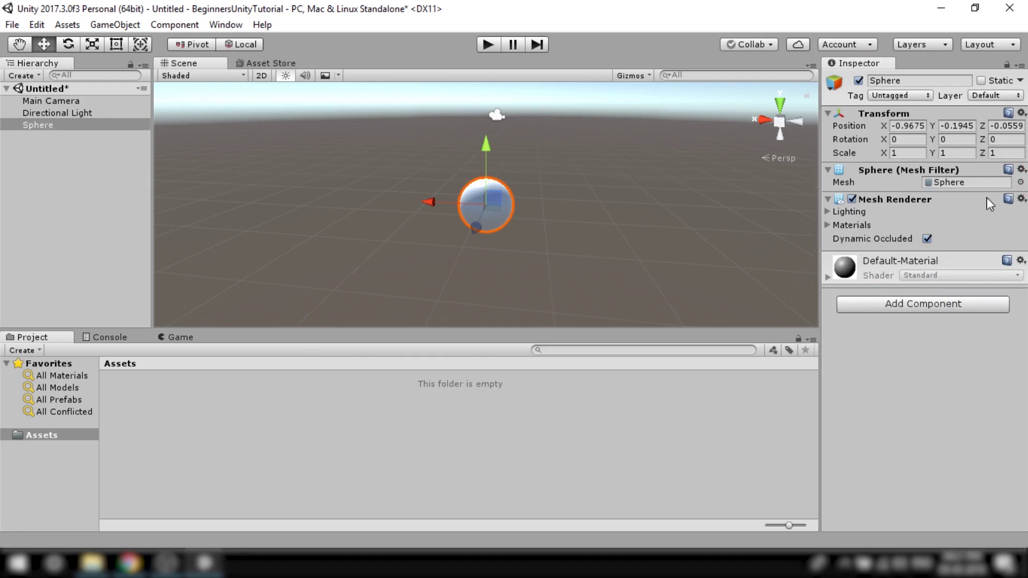
Toggle the sphere's Mesh Renderer off and on, leaving it visible.
left_click(852, 199)
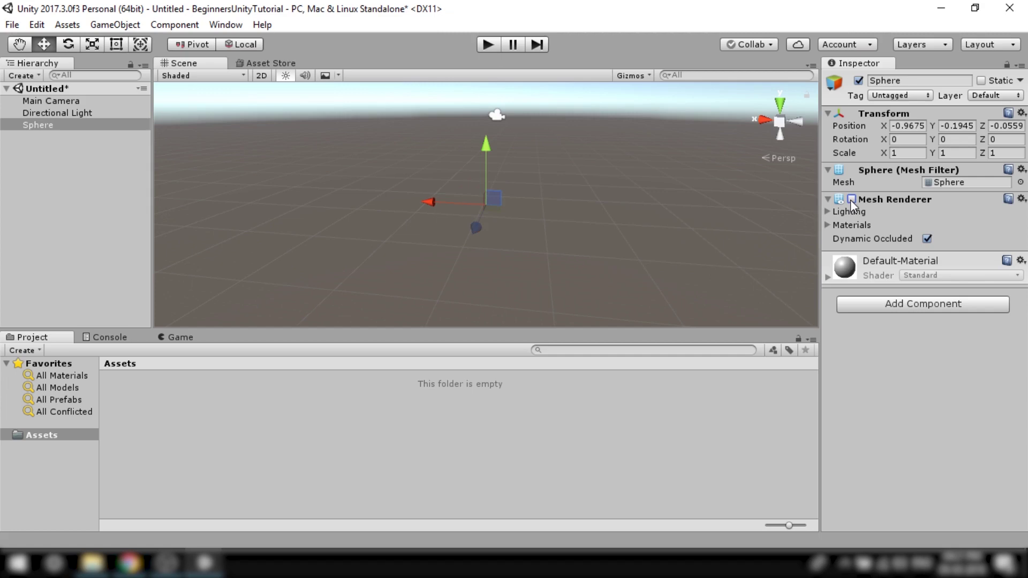
left_click(852, 199)
left_click(851, 199)
left_click(851, 199)
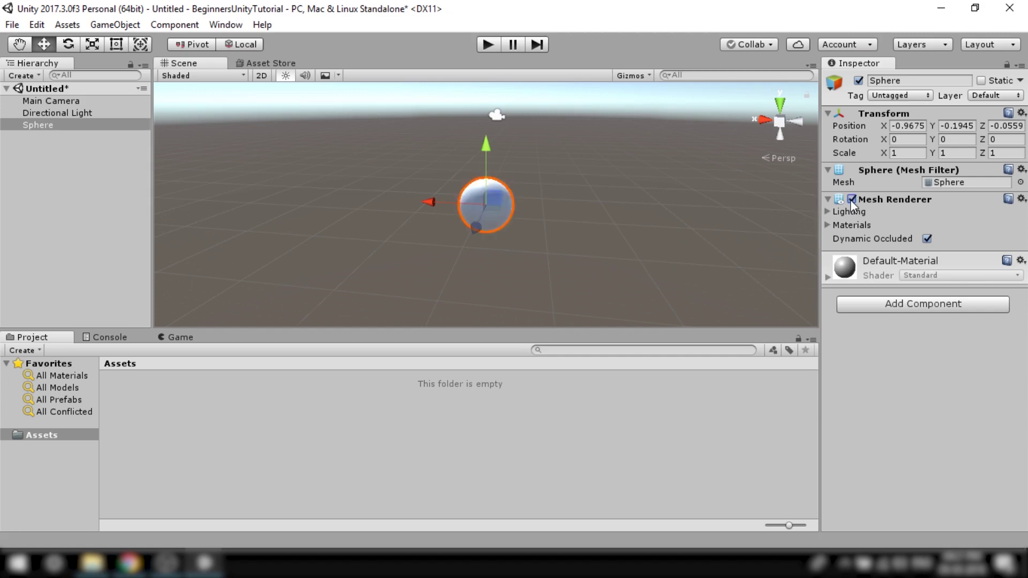
left_click(851, 199)
left_click(851, 200)
Rename the Sphere to 'player' in the Hierarchy and reselect it.
left_click(38, 127)
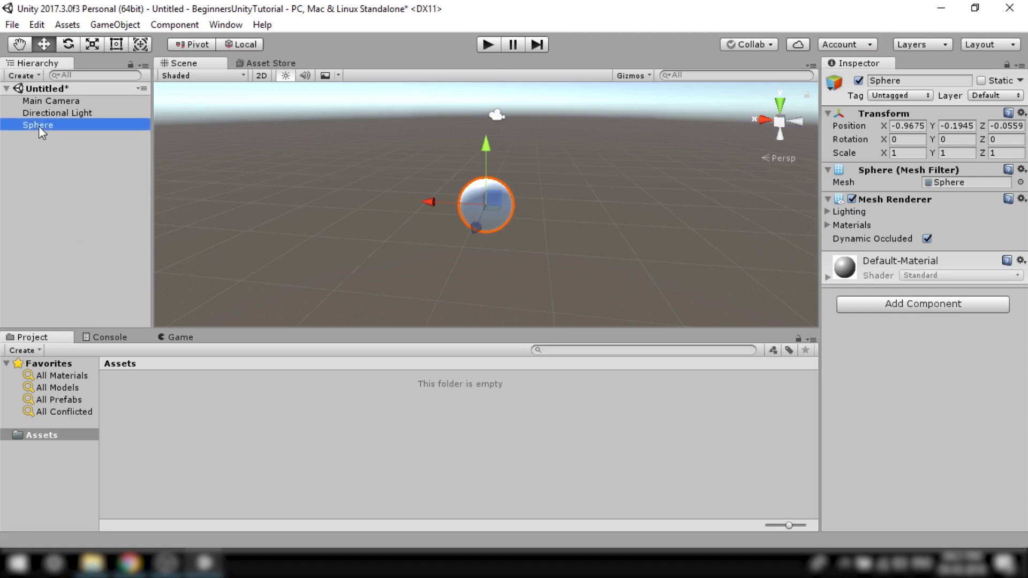
left_click(38, 127)
type("player")
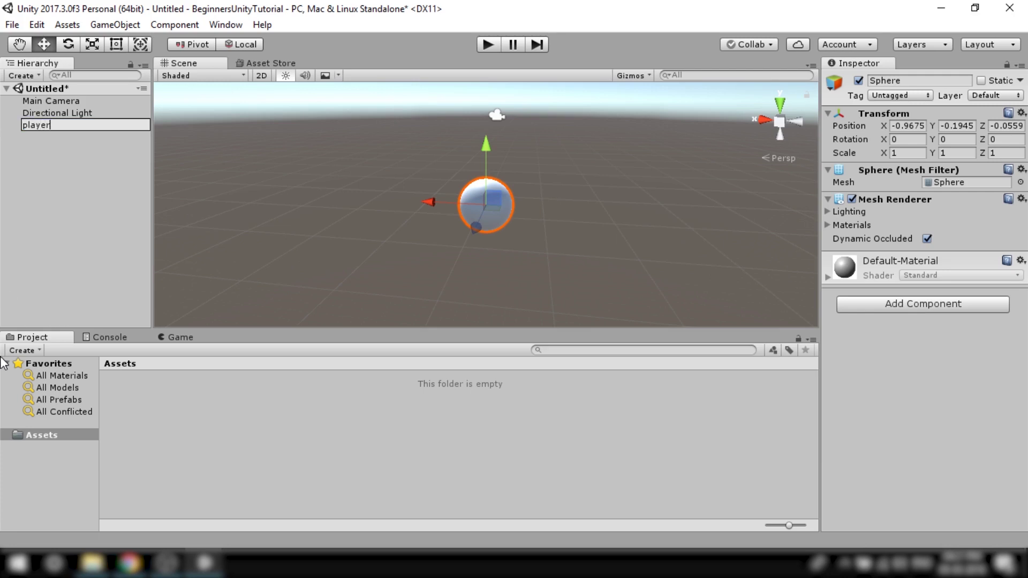
key("Return")
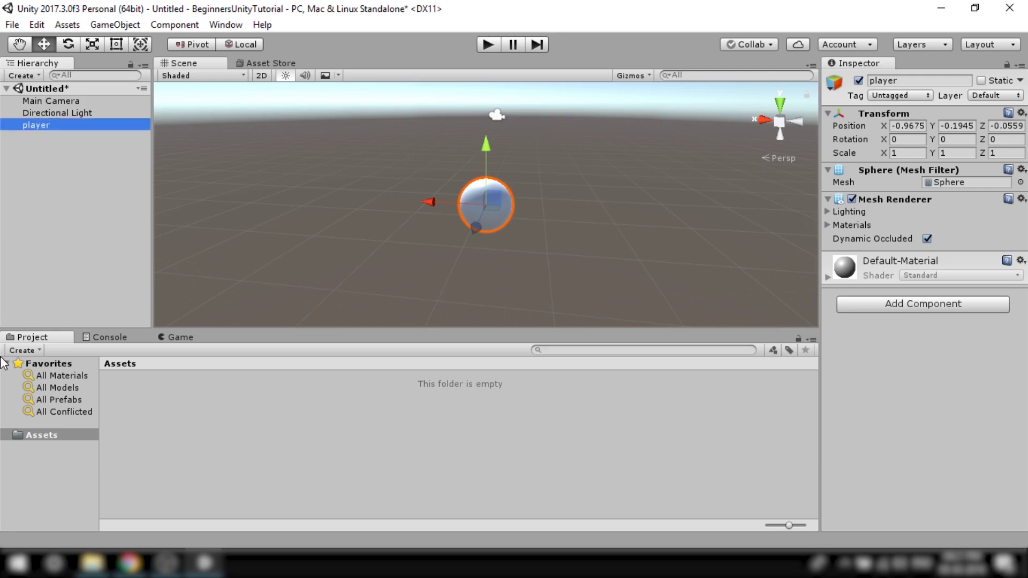
left_click(109, 238)
left_click(35, 127)
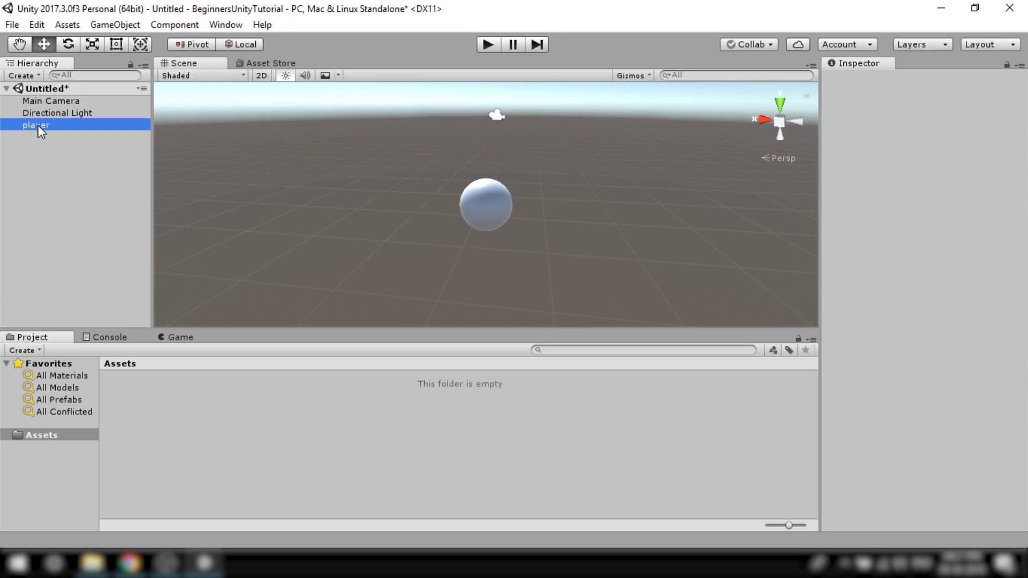
Add a 3D Plane and reset its Transform to the origin.
left_click(64, 218)
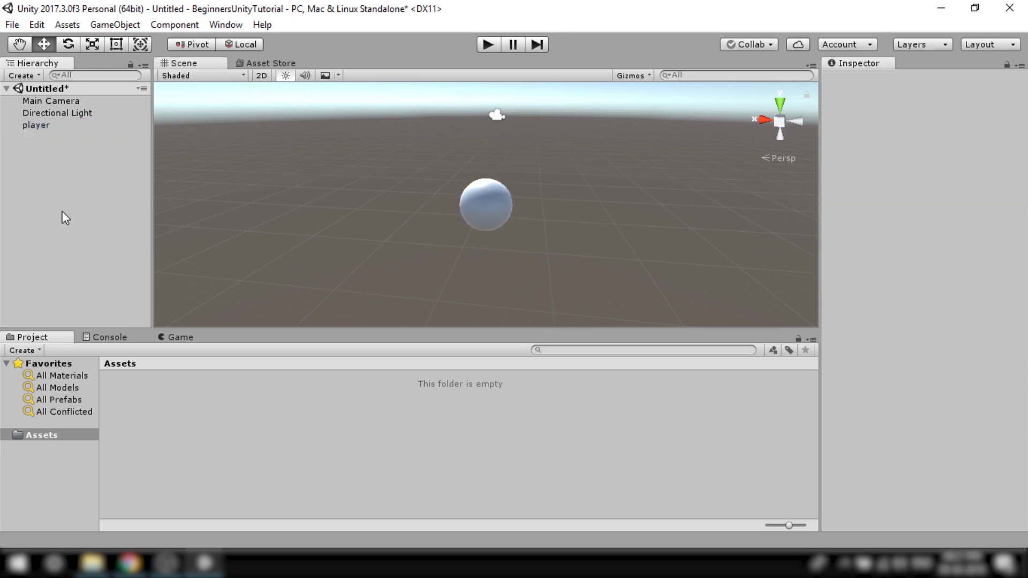
right_click(32, 169)
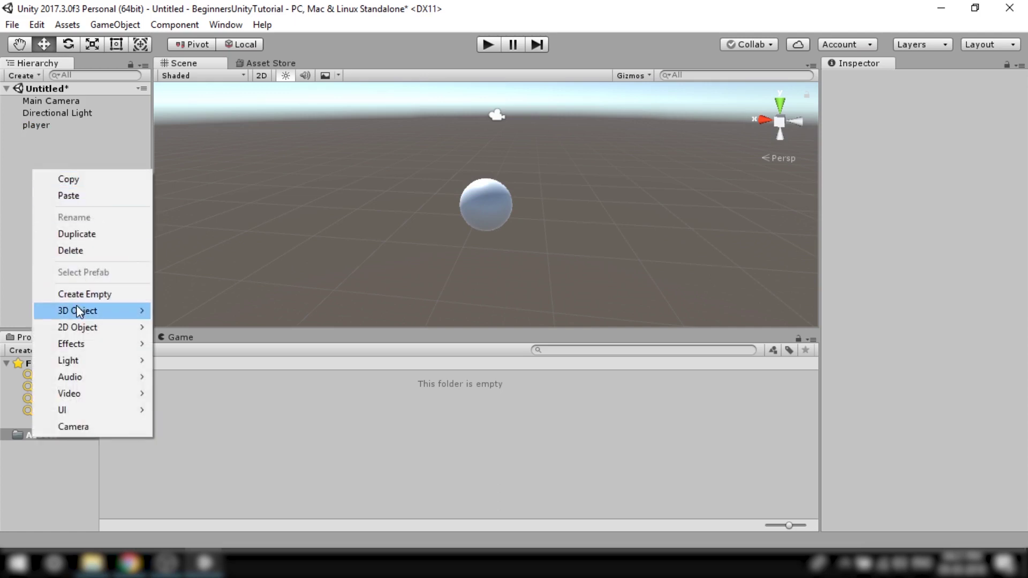
mouse_move(79, 310)
left_click(198, 377)
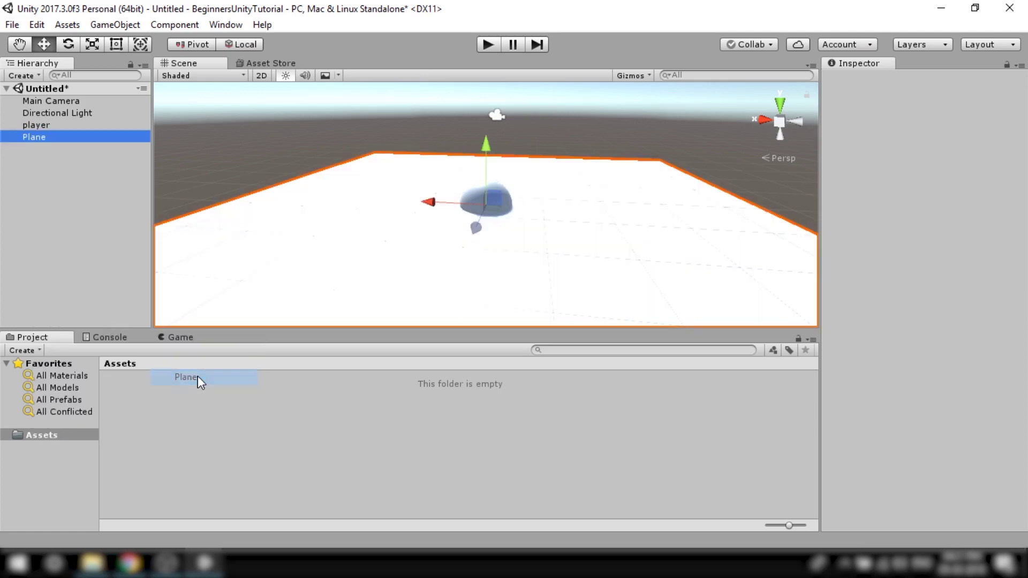
left_click(1021, 114)
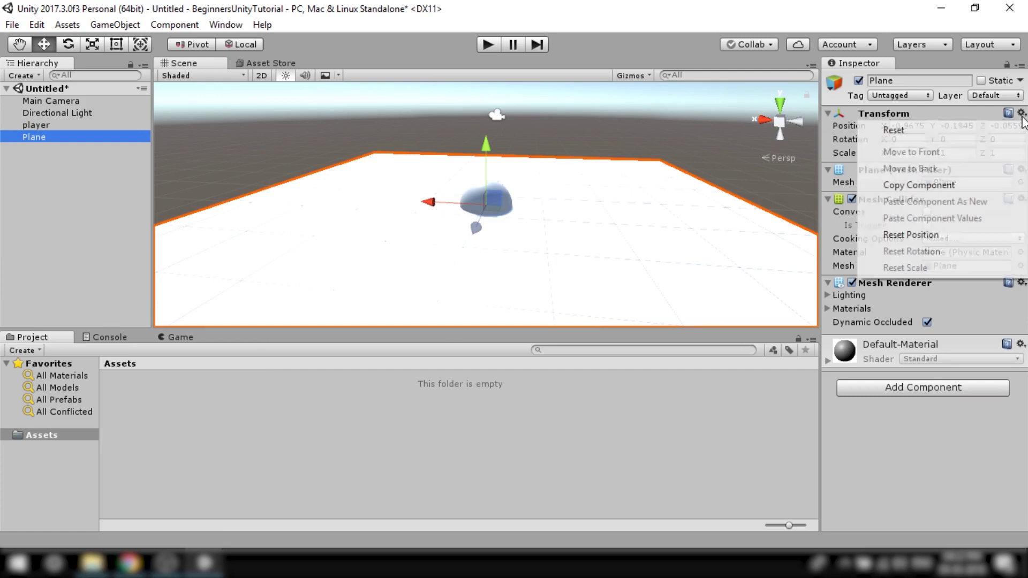
left_click(893, 130)
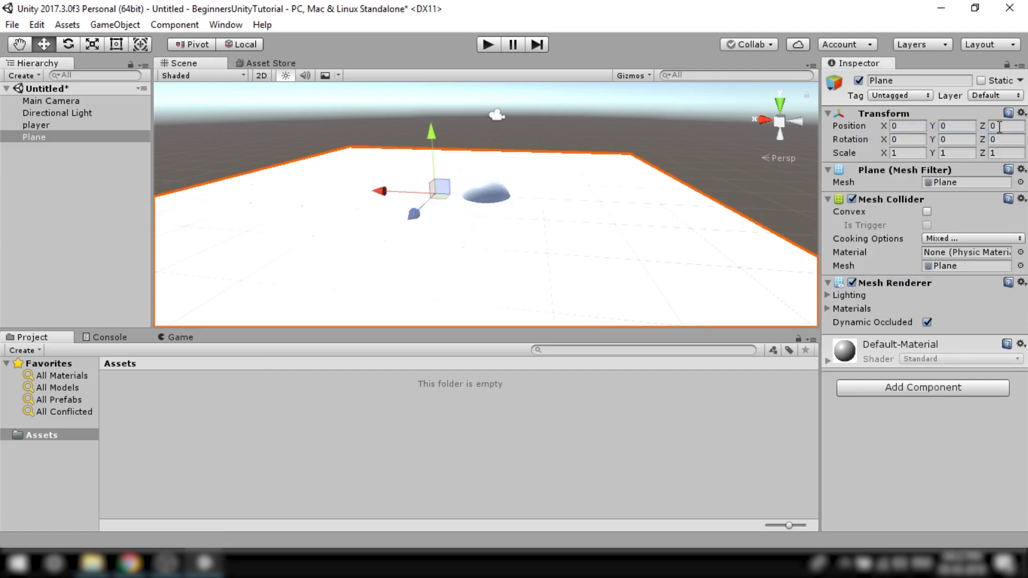
Reset the player's Transform and raise it to position 0, 0.79, 0 above the plane.
left_click(59, 124)
left_click(1021, 113)
left_click(893, 130)
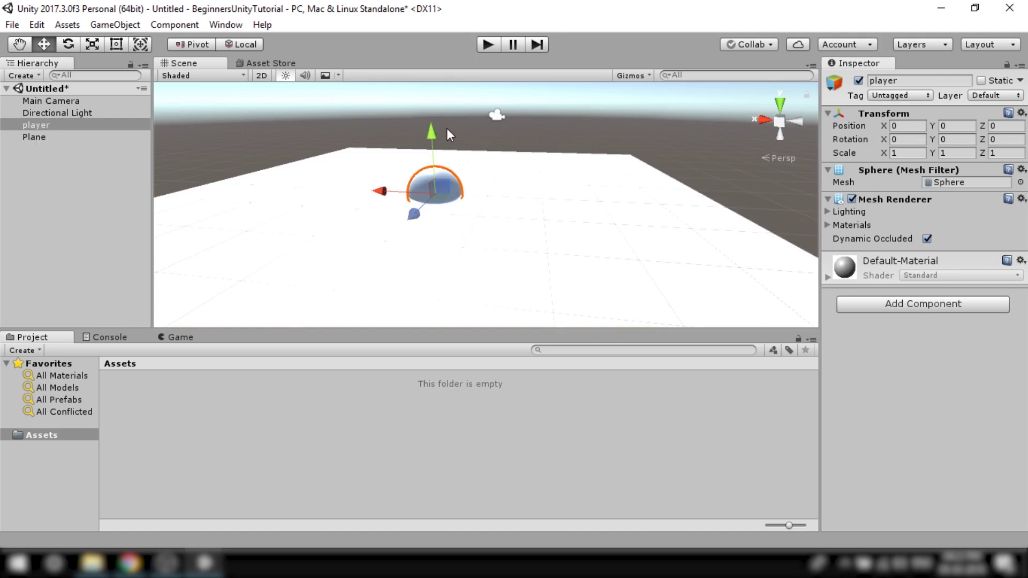
left_click_drag(433, 130, 444, 101)
scroll(349, 211, "up", 5)
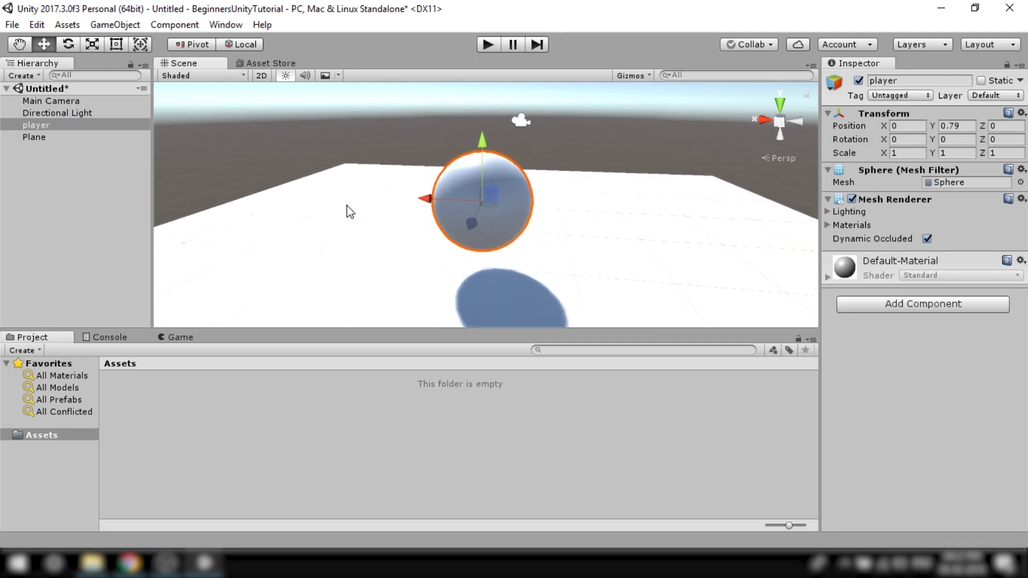
mouse_move(500, 245)
left_mouse_down("alt")
mouse_move(541, 248)
mouse_move(495, 252)
left_mouse_up("alt")
scroll(503, 248, "down", 8)
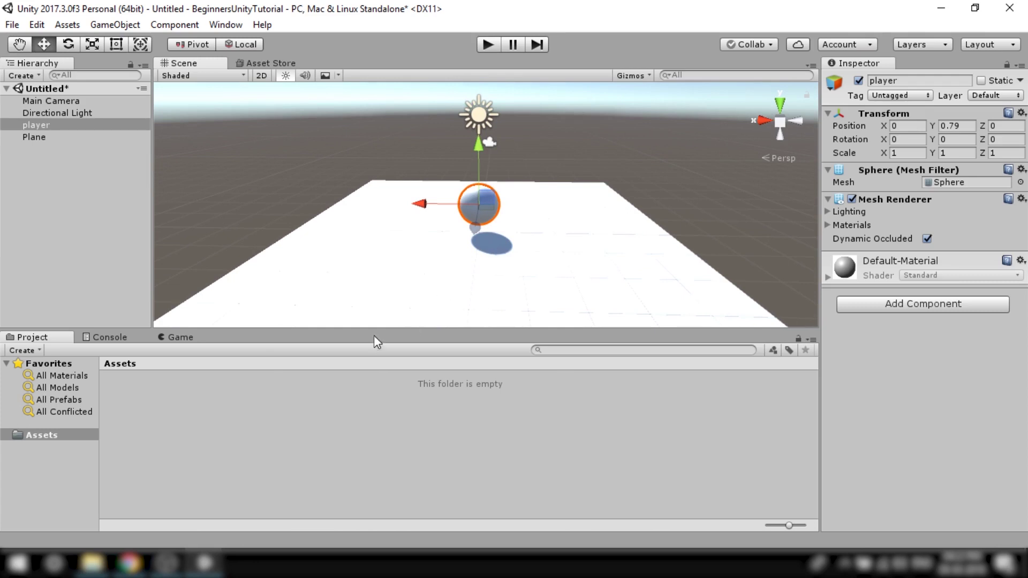
Create a new material in Assets named 'Red Color'.
left_click(341, 406)
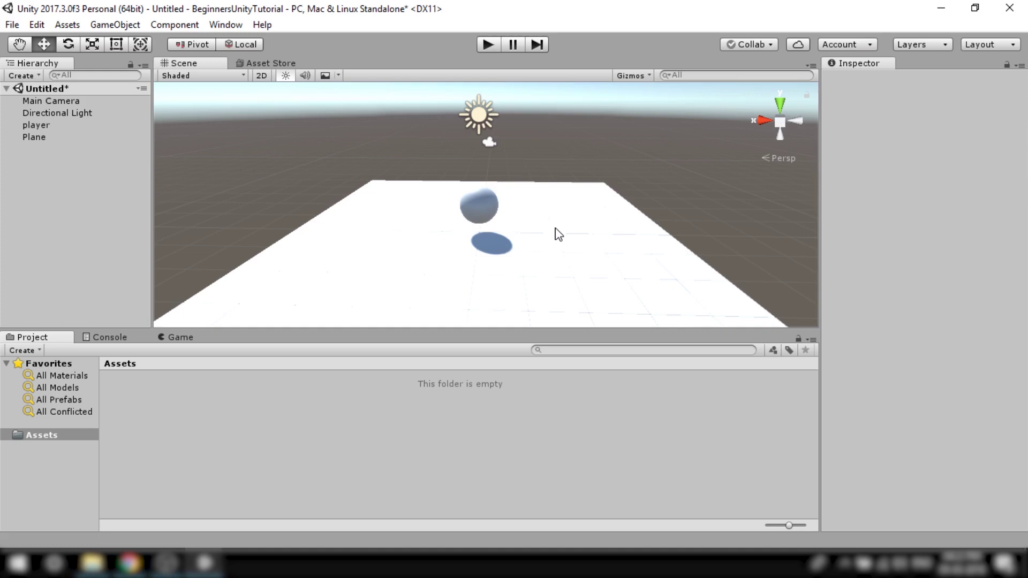
right_click(254, 416)
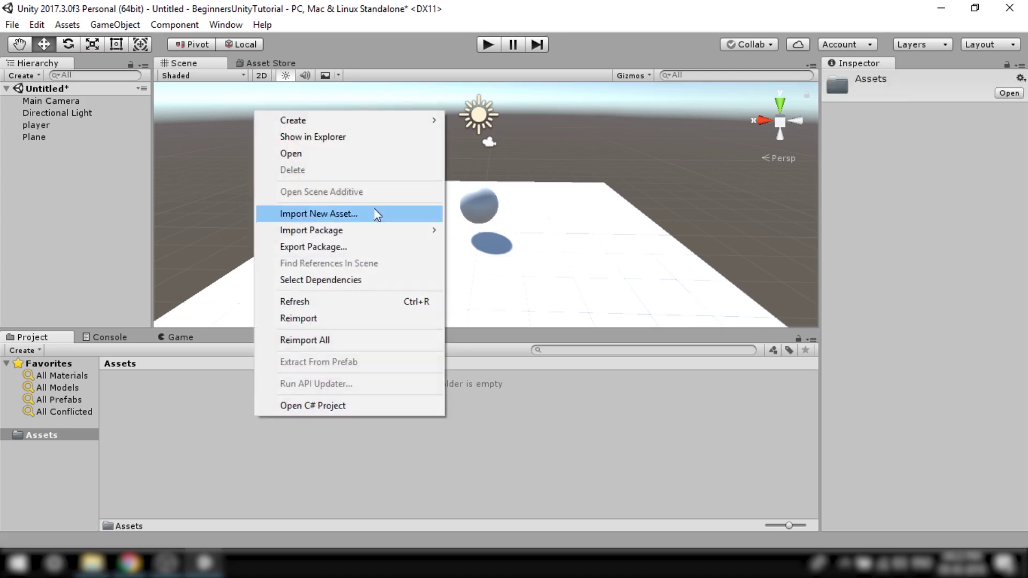
mouse_move(389, 126)
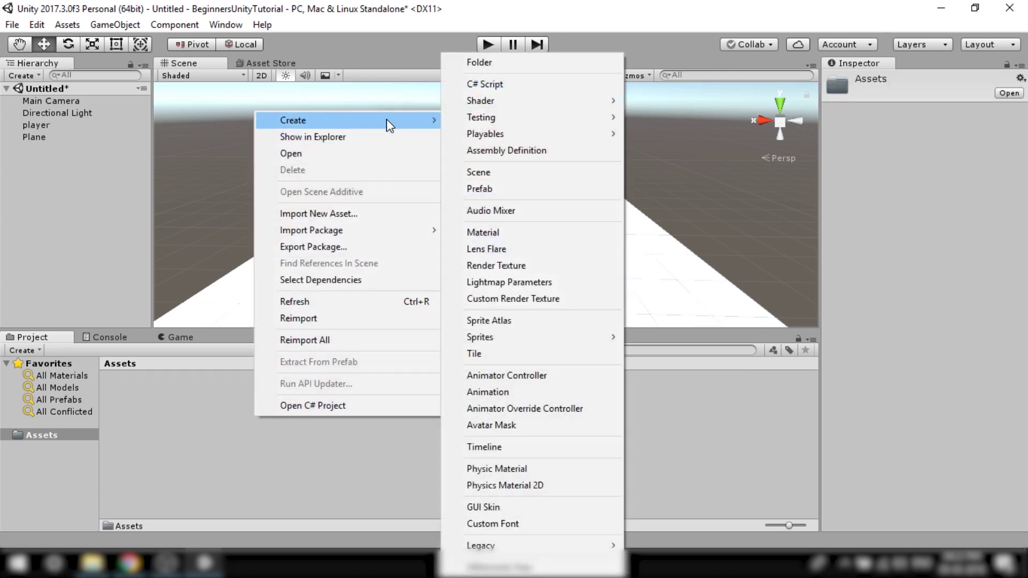
left_click(516, 234)
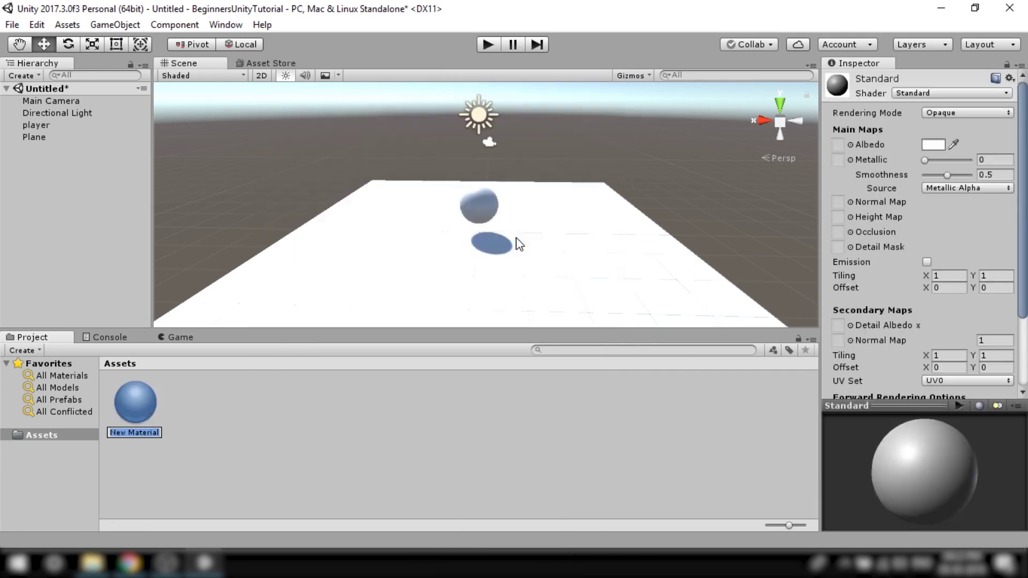
type("Red Color")
key("Return")
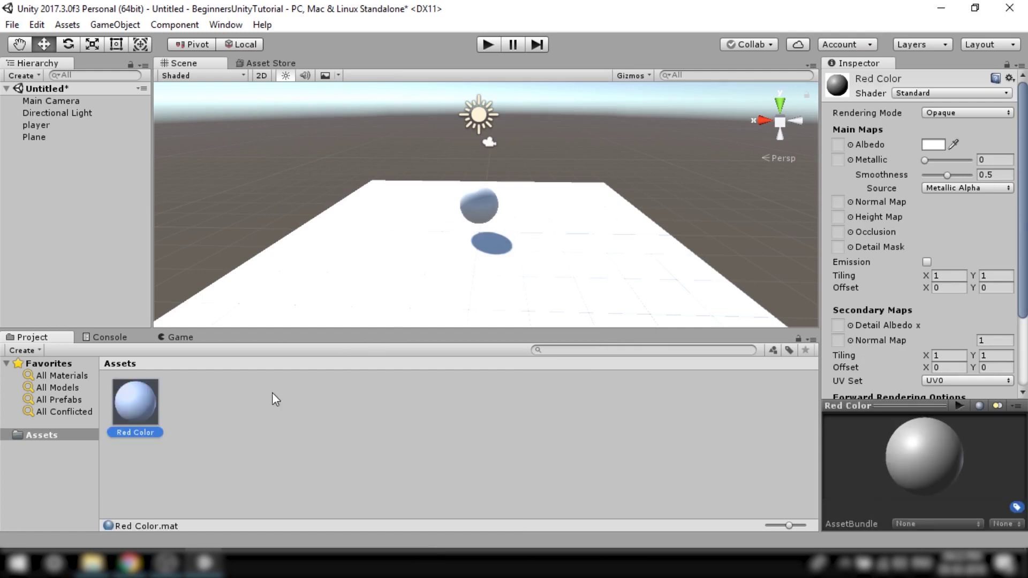
Set the Red Color albedo to FF0000 and apply it to the player sphere.
left_click(944, 144)
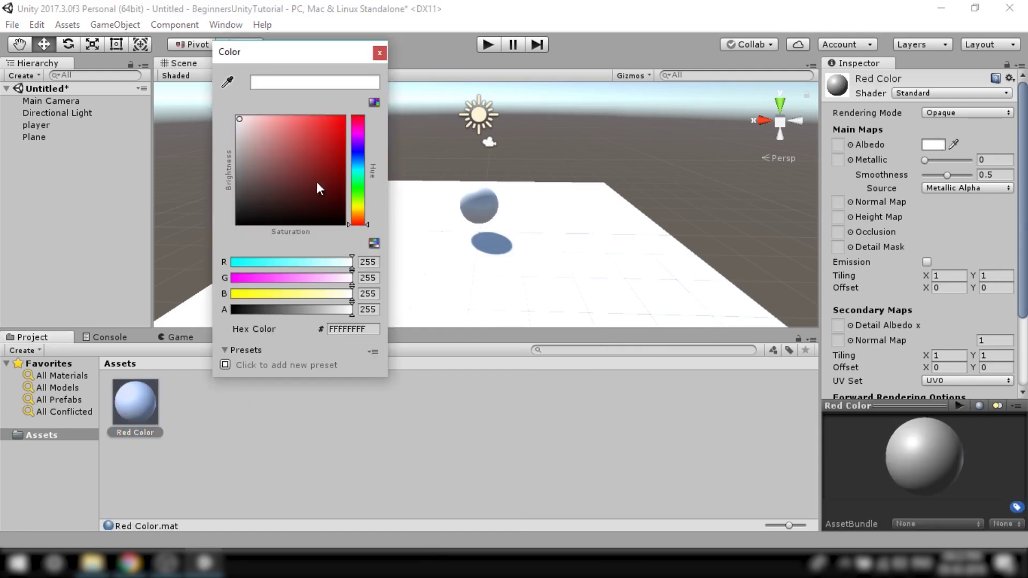
left_click(341, 118)
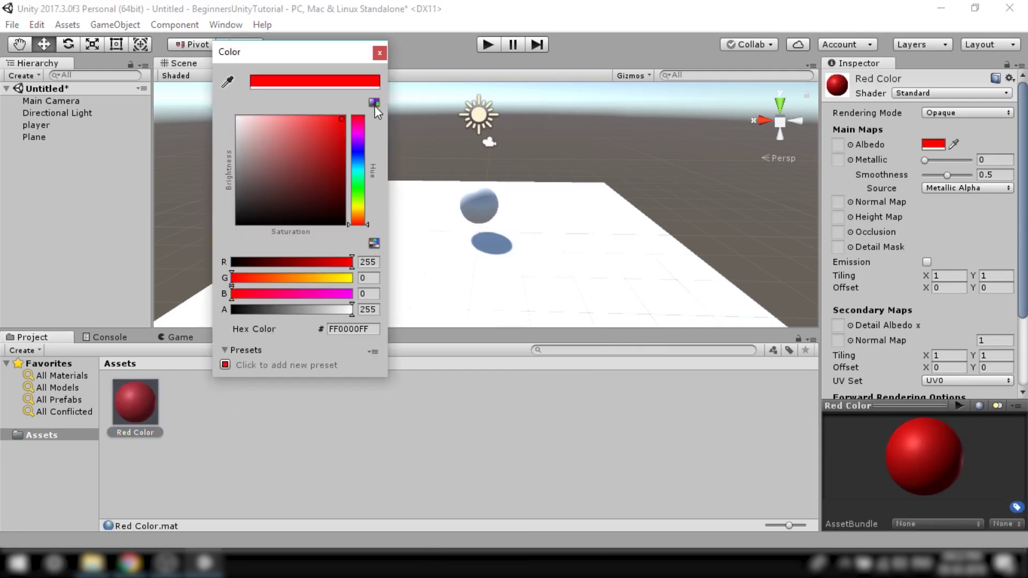
left_click(380, 53)
left_click_drag(139, 409, 474, 204)
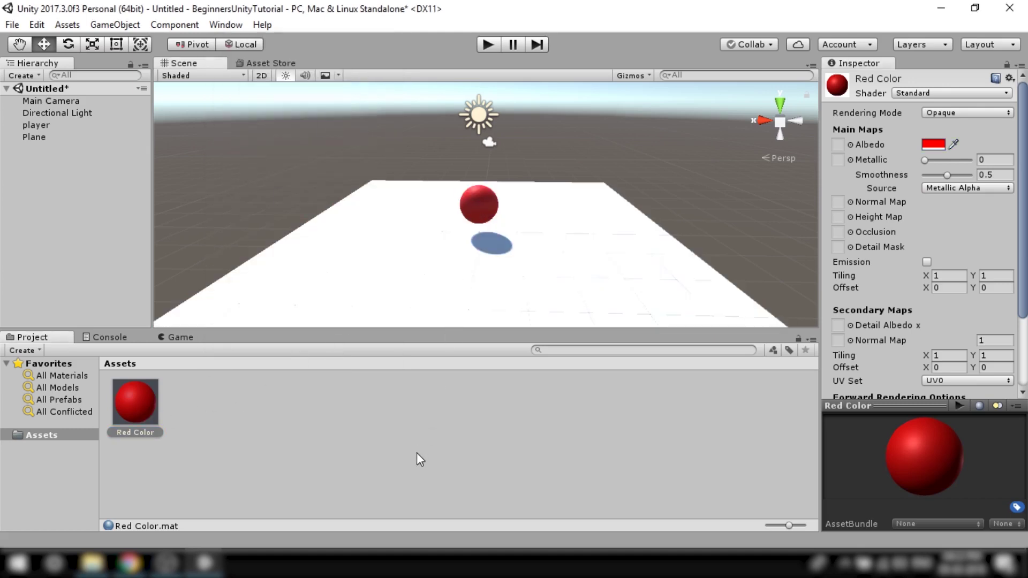
Select player and switch the lower panel to the Game view of the red sphere.
left_click(37, 125)
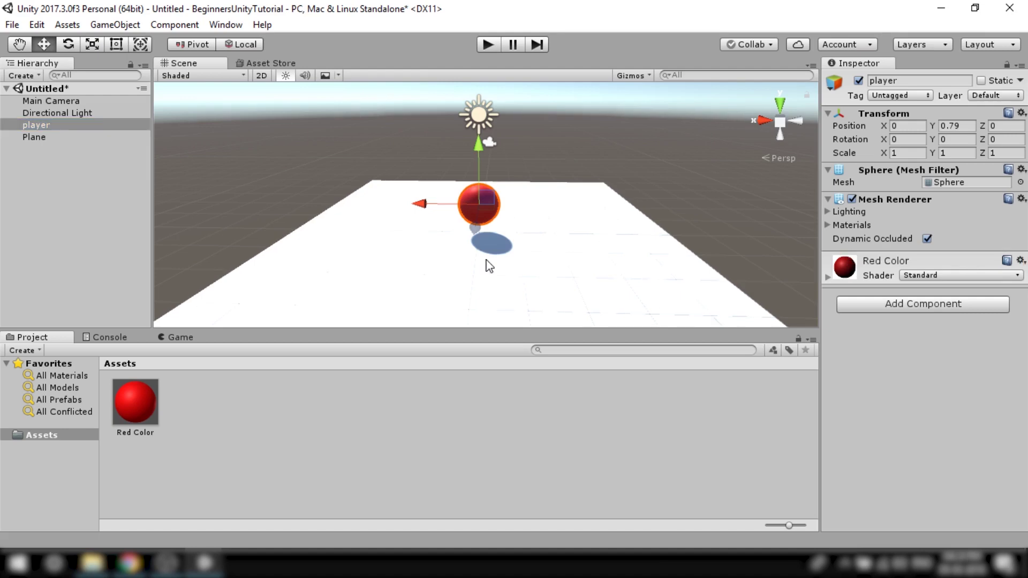
left_click(181, 337)
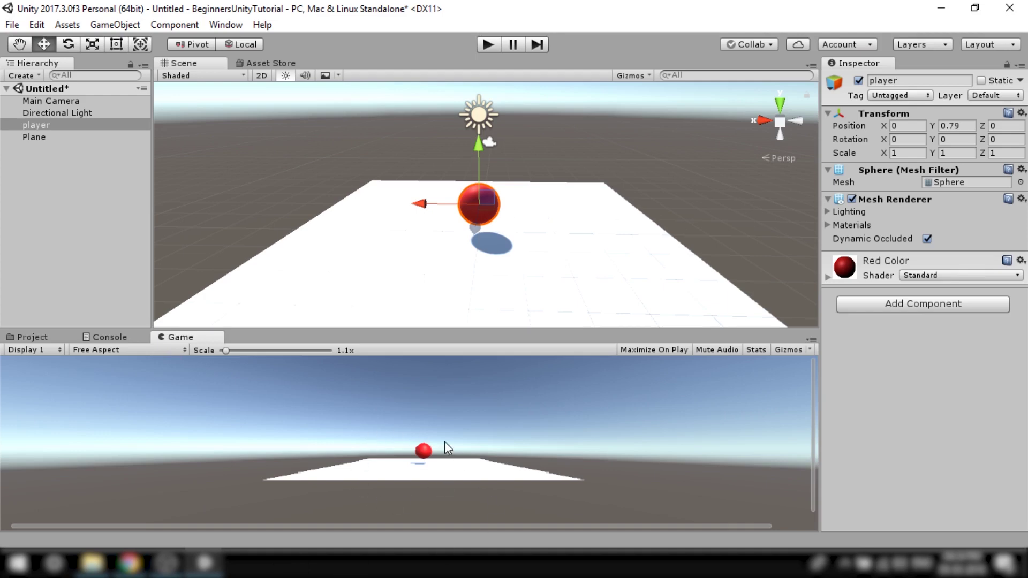
Raise the Main Camera and move it forward toward the red sphere.
left_click(50, 100)
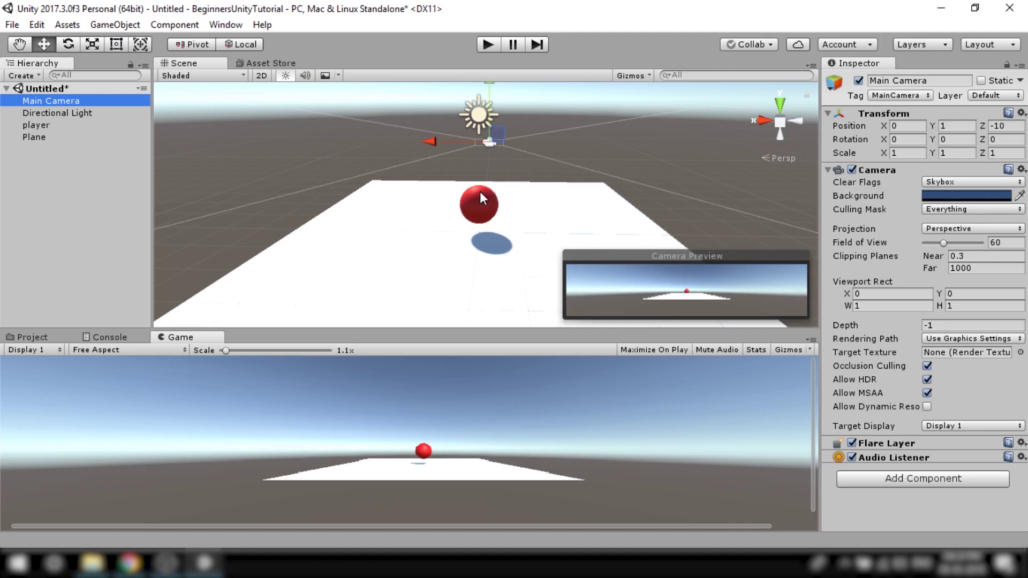
right_click_drag(479, 191, 412, 279)
left_click_drag(412, 278, 369, 226)
right_click_drag(368, 226, 481, 188)
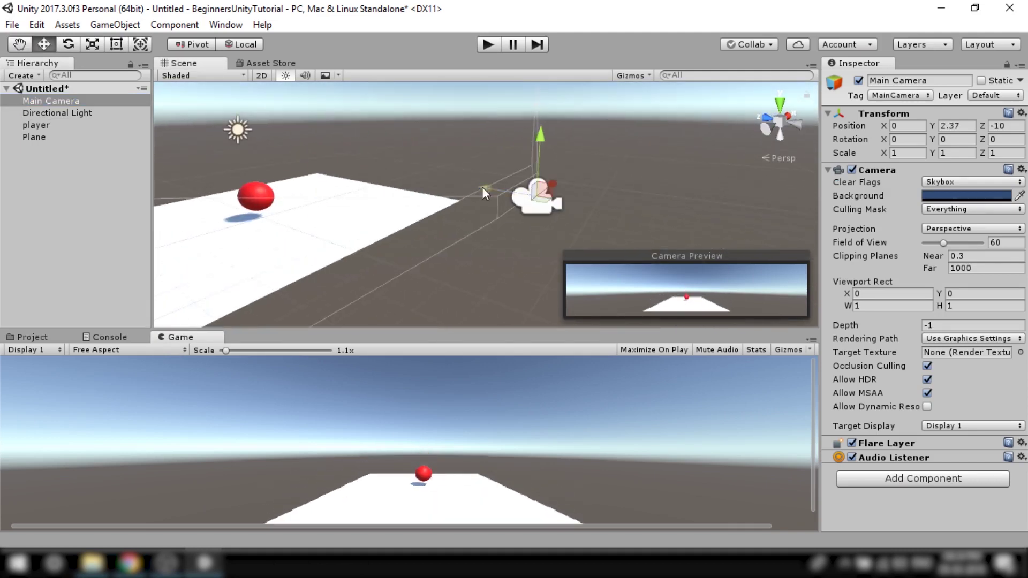
left_click_drag(482, 187, 413, 111)
Tilt the Main Camera down toward the sphere, lifting it a bit higher and closer.
key("e")
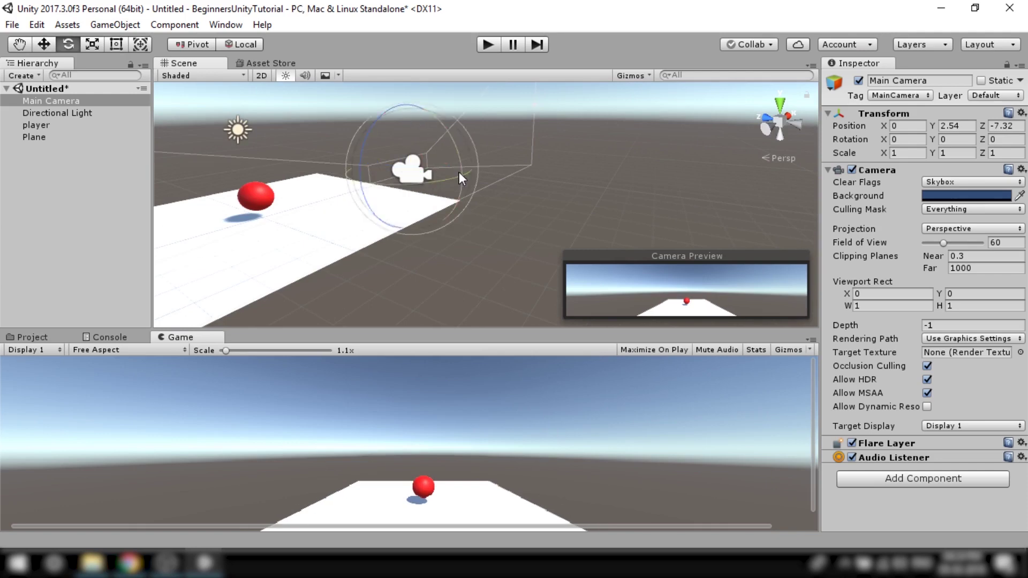
left_click_drag(459, 171, 445, 147)
key("w")
left_click_drag(361, 186, 369, 160)
key("e")
left_click_drag(440, 160, 425, 136)
Nudge the player sphere toward the camera.
left_click(76, 127)
key("w")
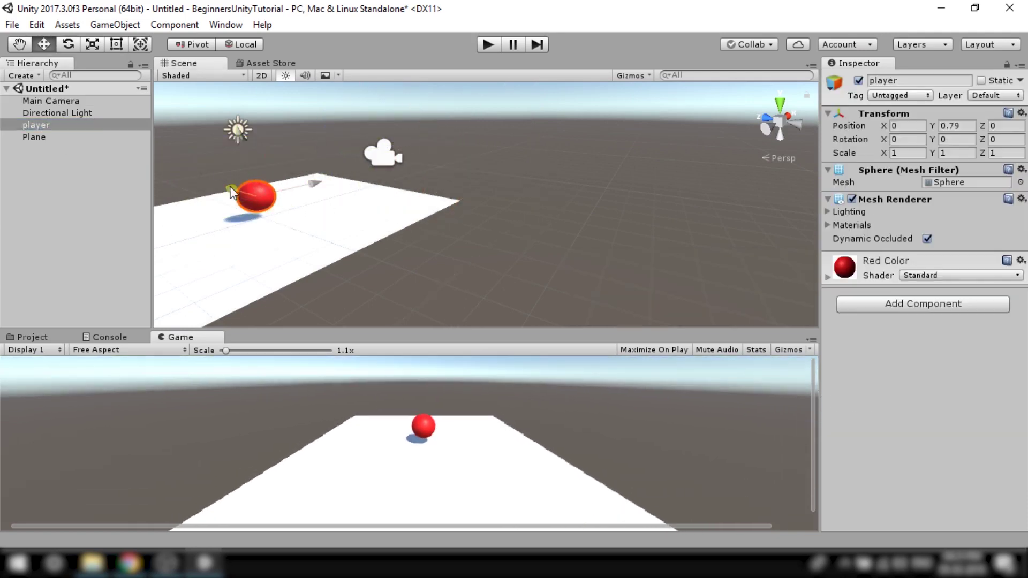
left_click_drag(258, 194, 301, 207)
Settle the Main Camera at 0, 2.05, -6.81 with about 12.7° downward tilt.
left_click(413, 142)
left_click_drag(412, 141, 437, 175)
key("e")
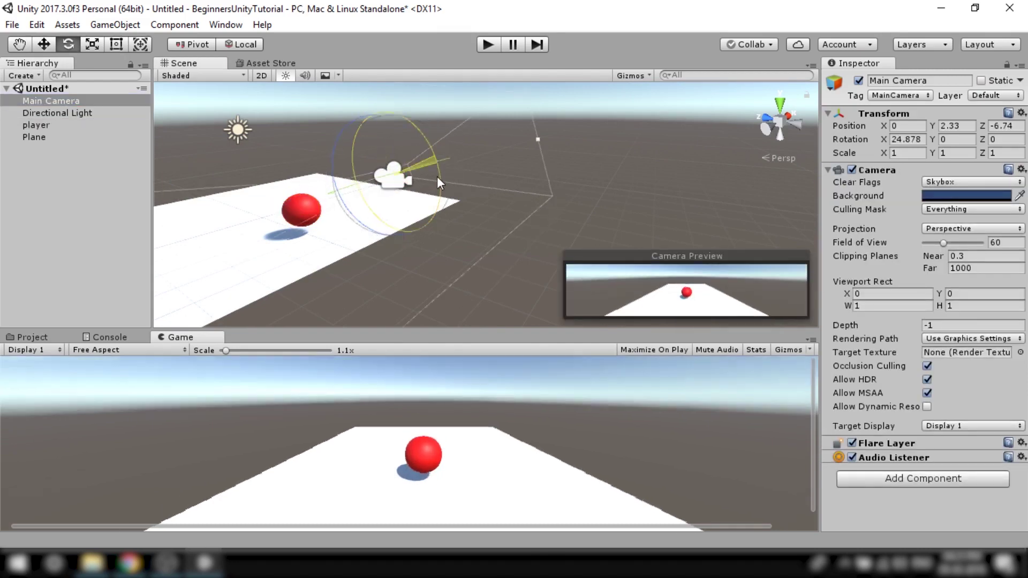
key("w")
key("e")
left_click_drag(380, 114, 538, 152)
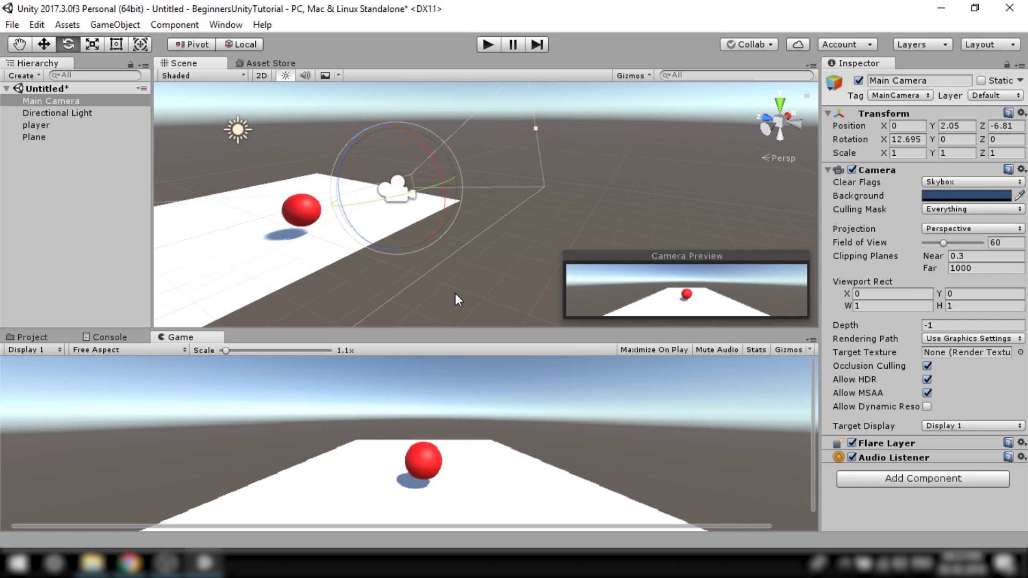
left_click(520, 148)
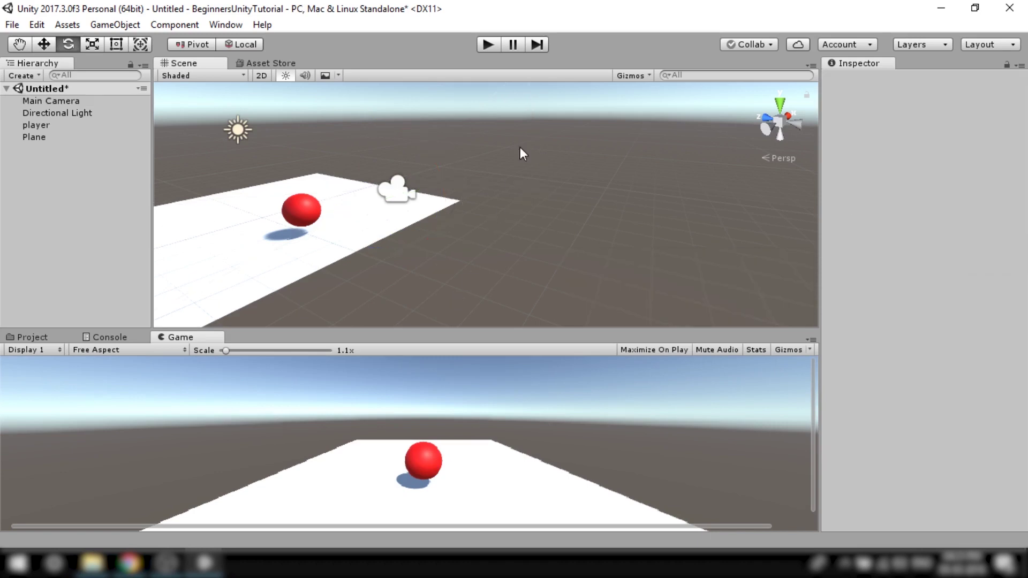
left_click(483, 46)
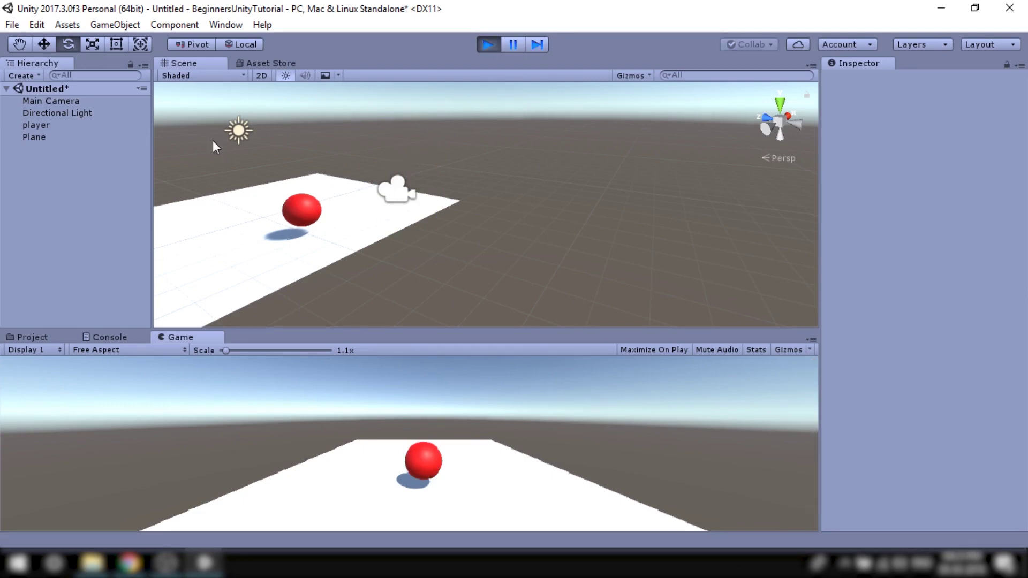
left_click(19, 44)
right_click_drag(294, 192, 435, 180)
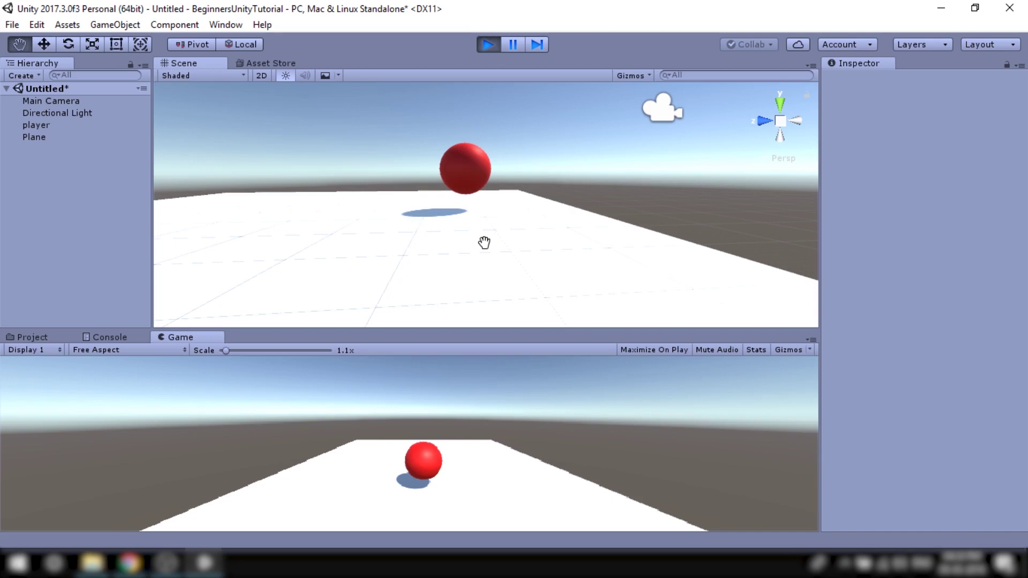
left_click(483, 45)
left_click(484, 45)
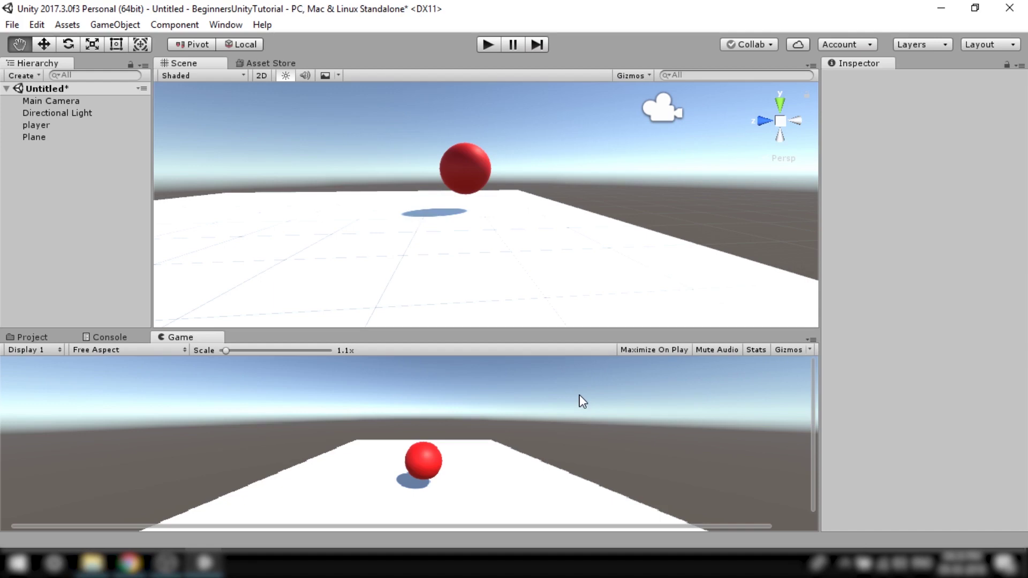
Add a Rigidbody component to the player sphere via the 'rigid' component search.
left_click(37, 124)
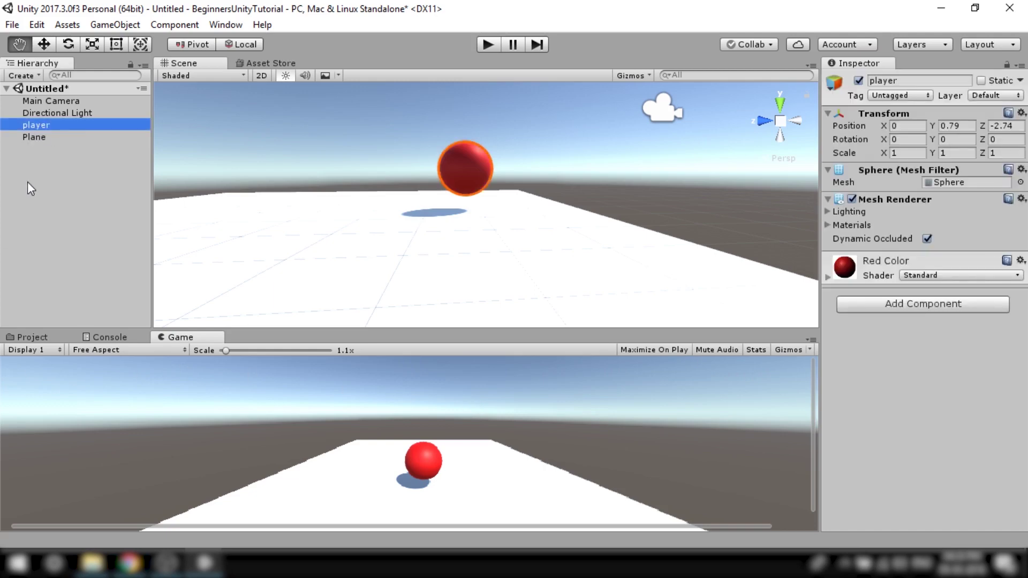
left_click(920, 304)
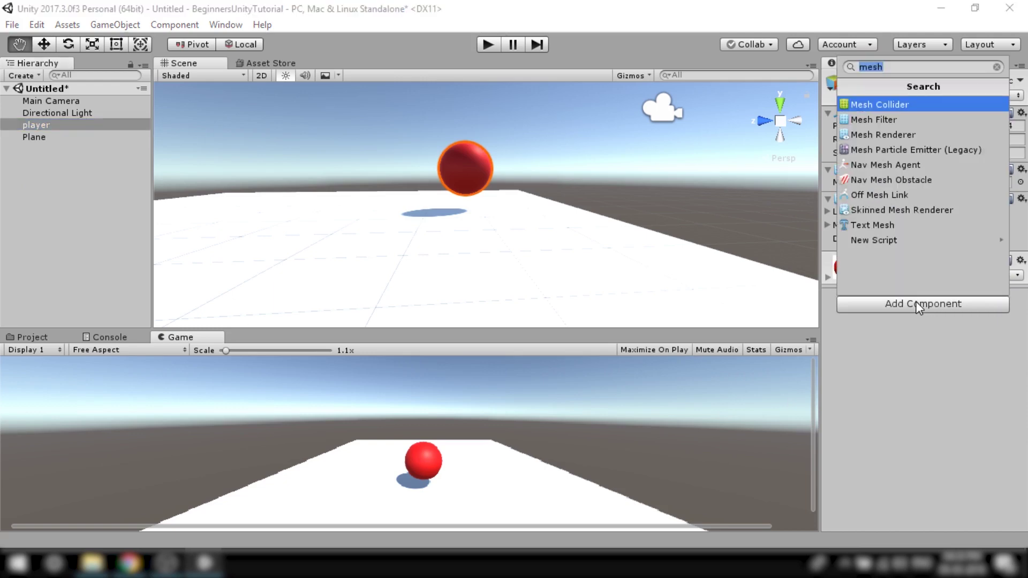
type("rigid")
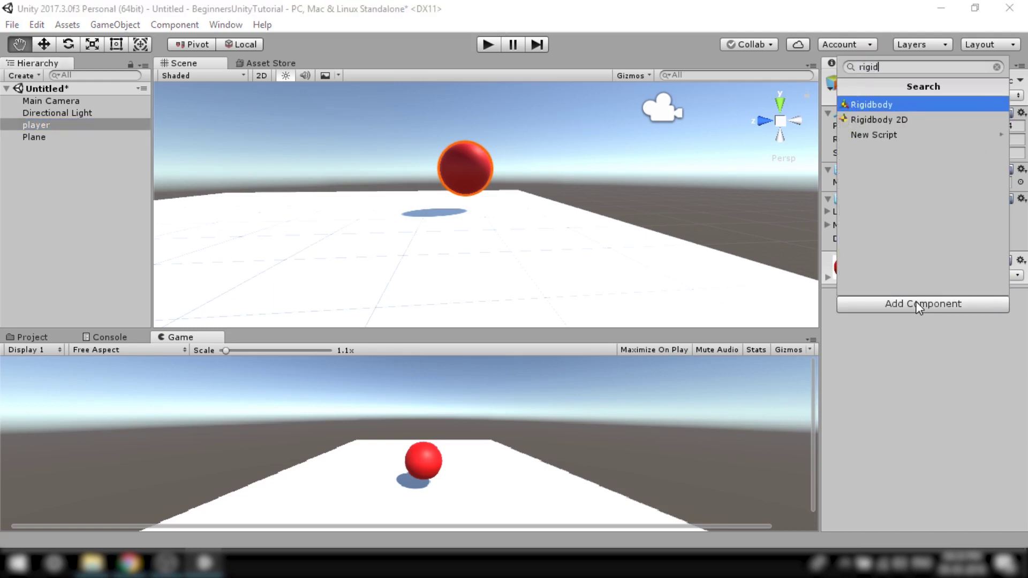
left_click(889, 106)
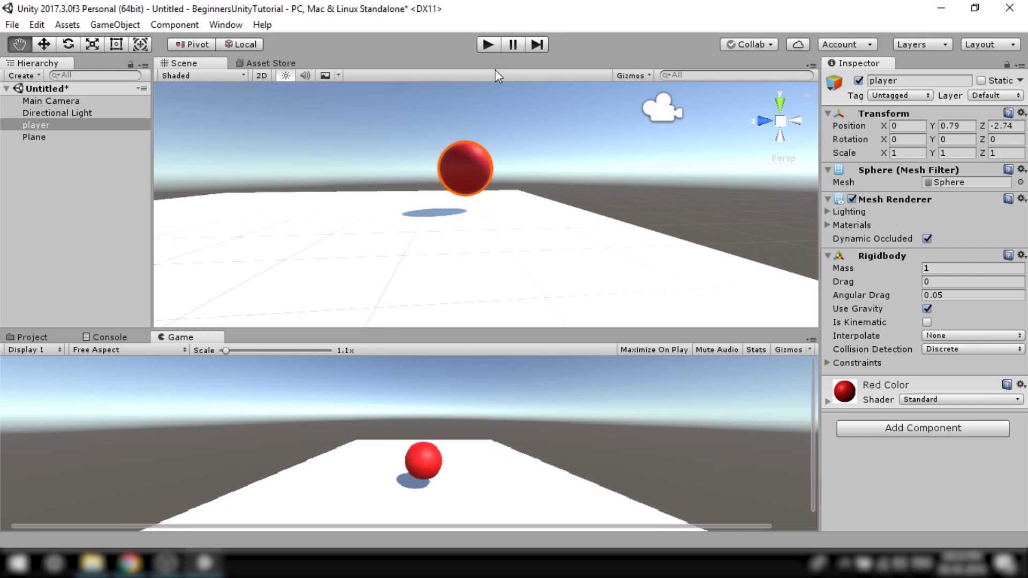
left_click(488, 45)
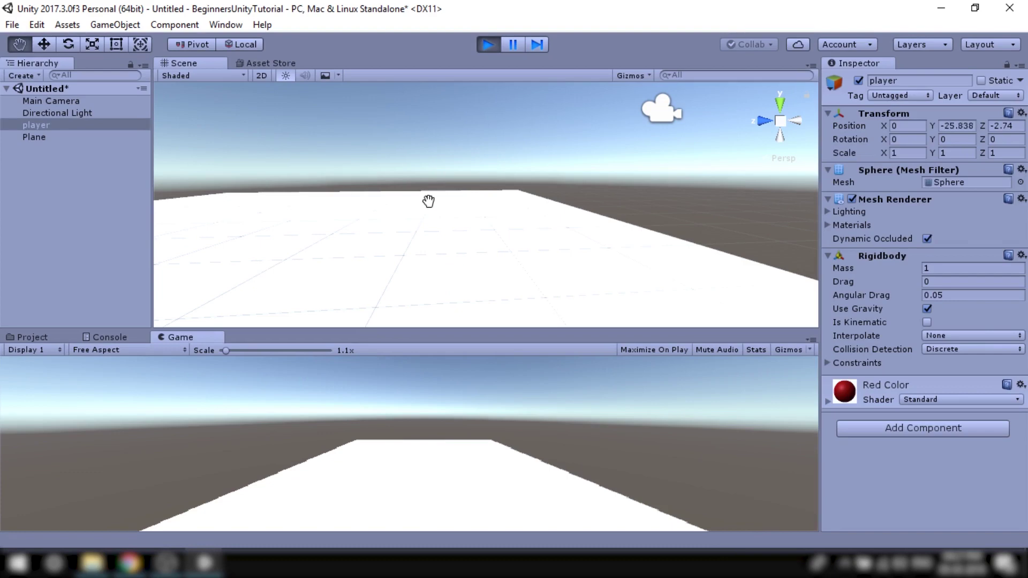
scroll(431, 193, "down", 10)
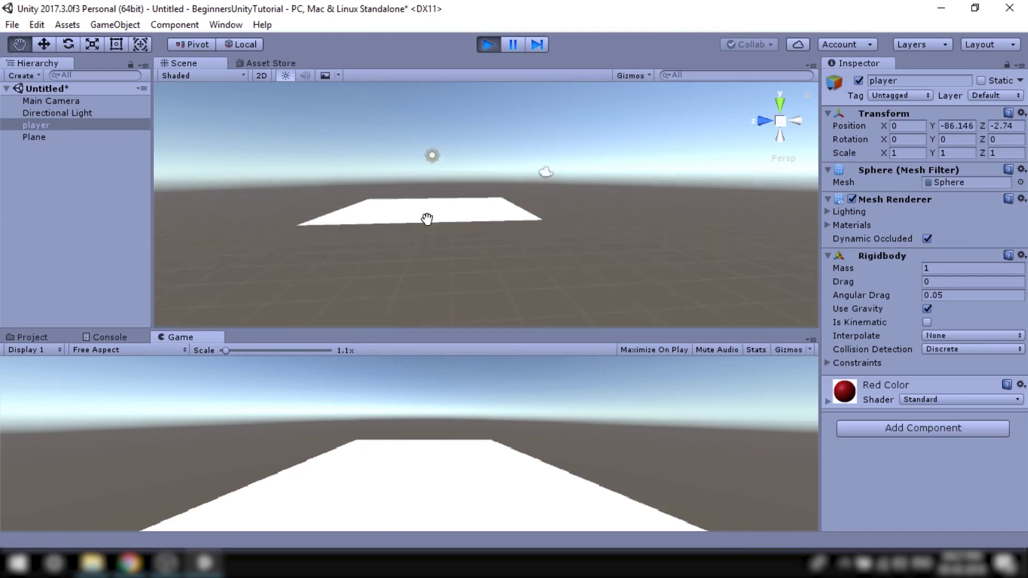
scroll(425, 220, "down", 5)
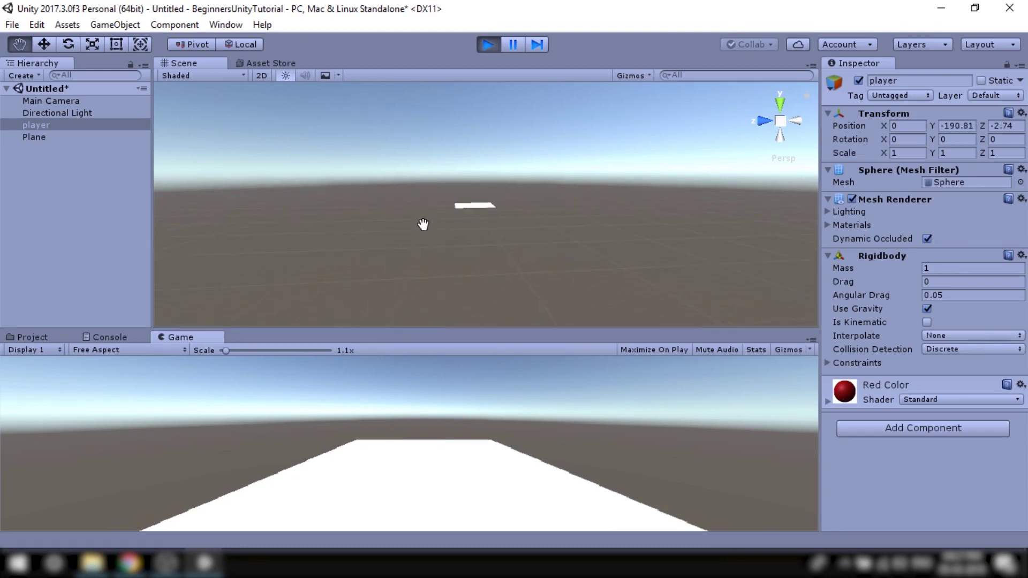
scroll(423, 224, "up", 10)
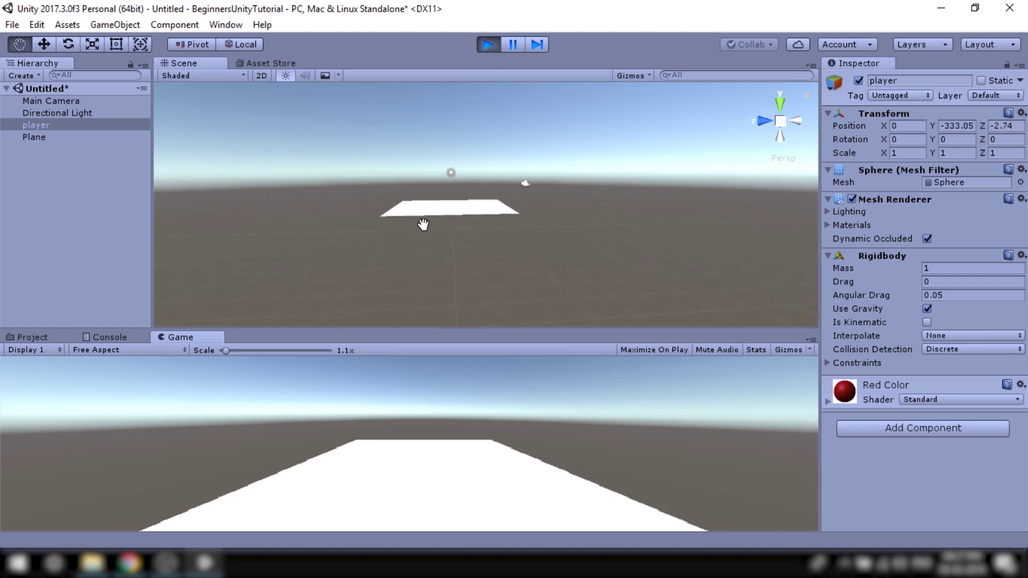
scroll(422, 224, "up", 4)
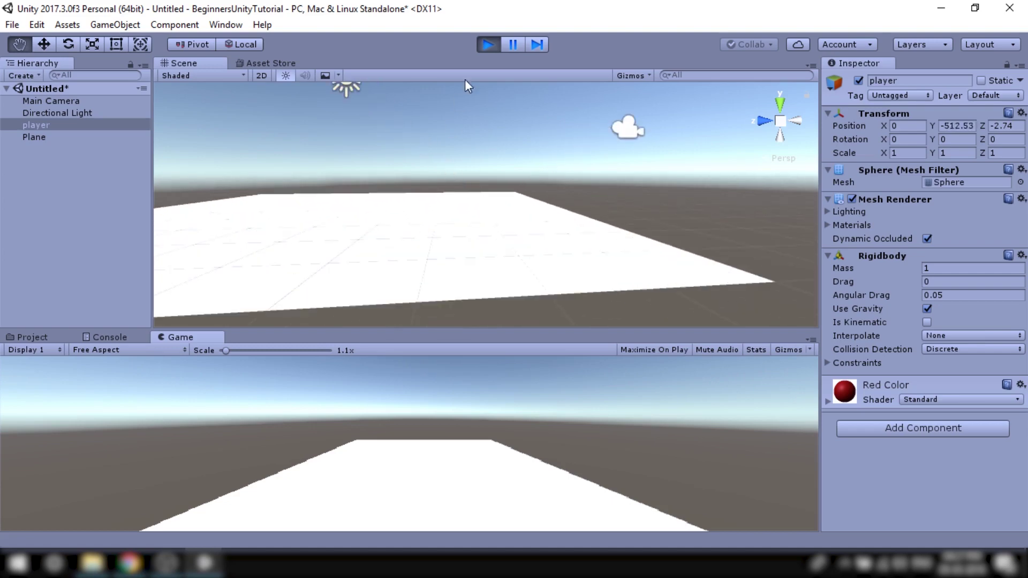
left_click(486, 45)
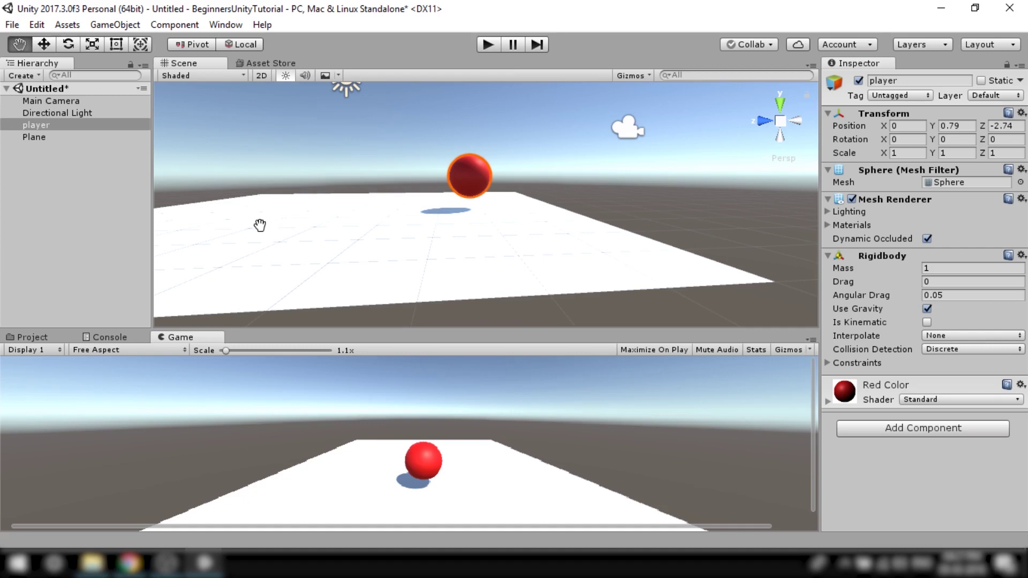
Add a Sphere Collider to the player sphere via the 'sphe' component search.
left_click(921, 431)
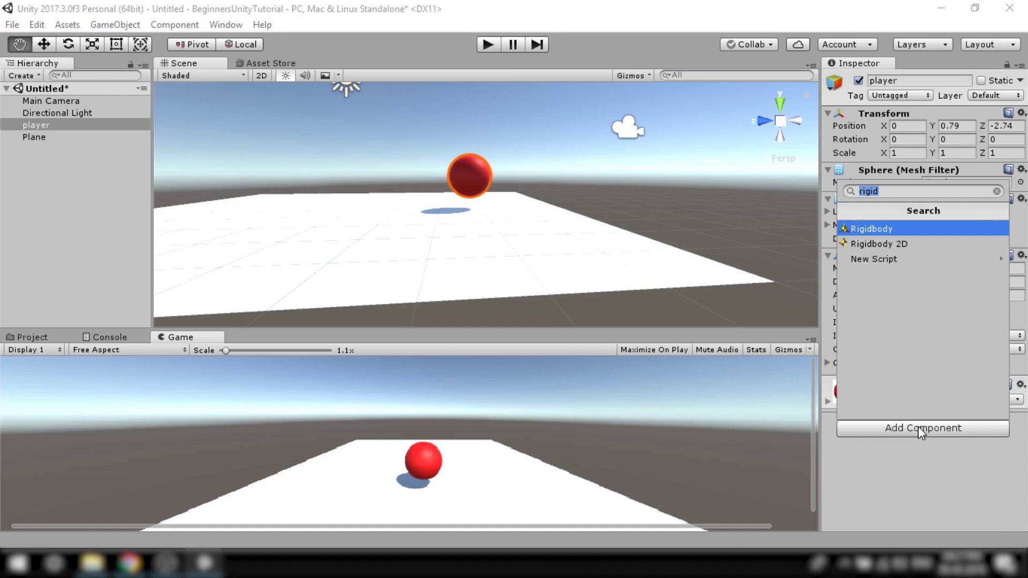
type("sphe")
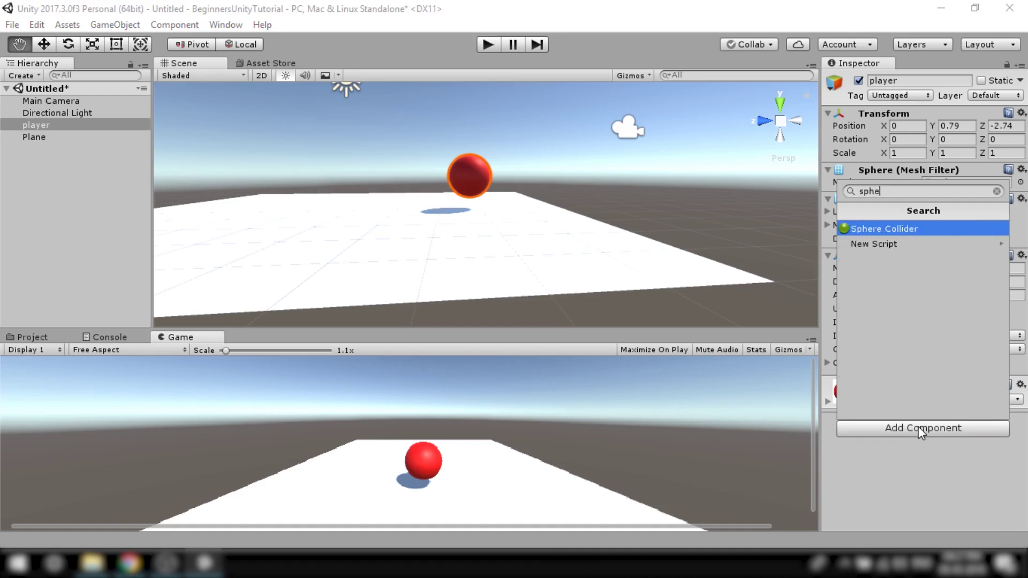
key("Return")
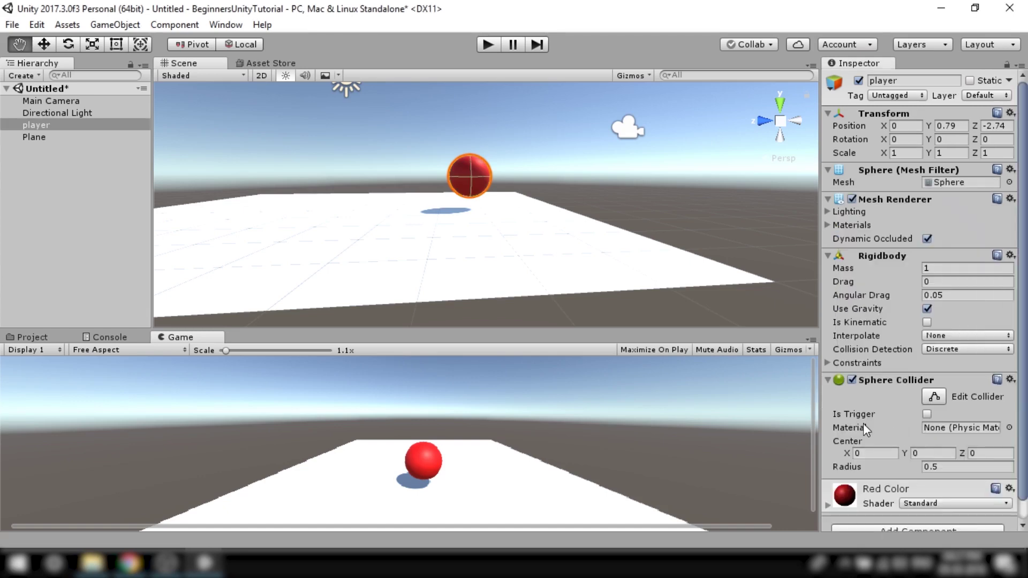
Inspect the collider by toggling the Sphere Collider and Mesh Renderer off and on.
scroll(484, 161, "up", 3)
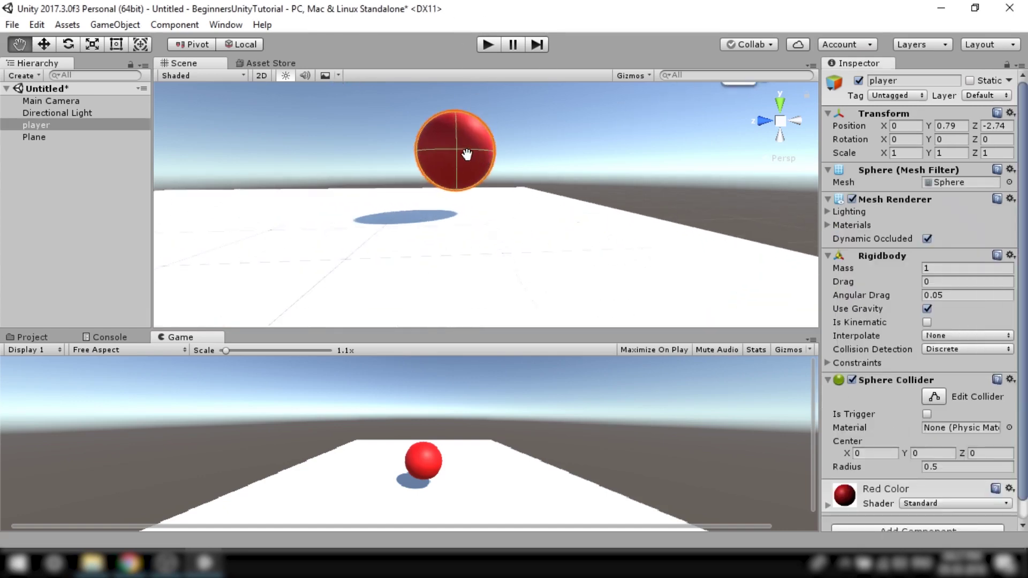
left_click_drag(466, 156, 486, 248)
scroll(487, 237, "up", 2)
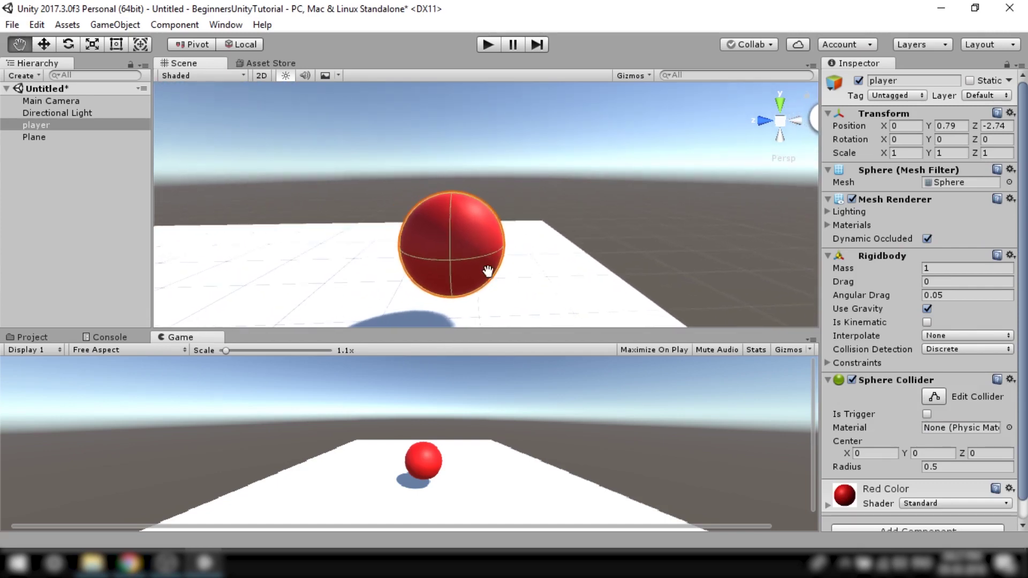
scroll(934, 390, "down", 2)
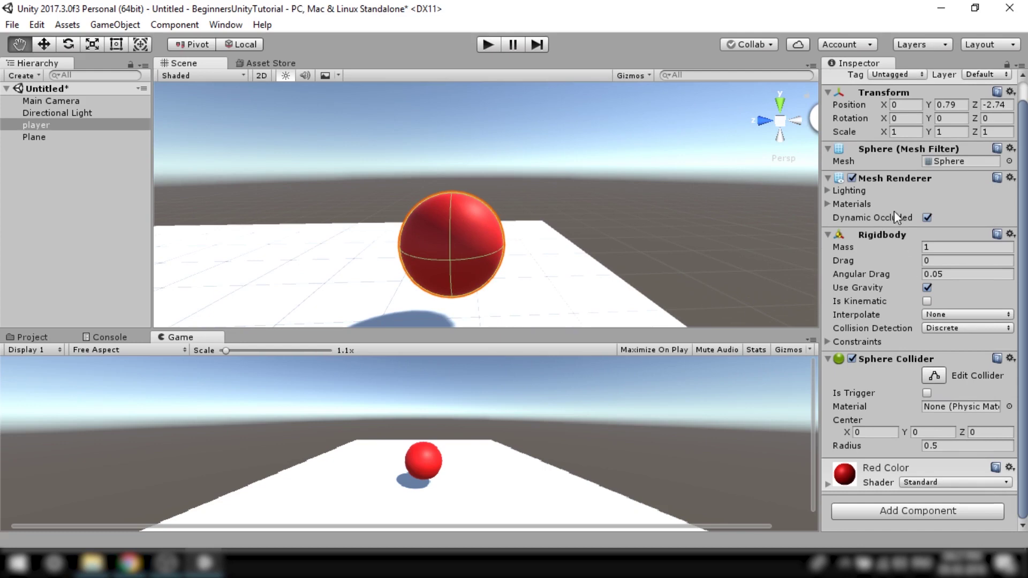
left_click(853, 359)
left_click(852, 359)
left_click(852, 178)
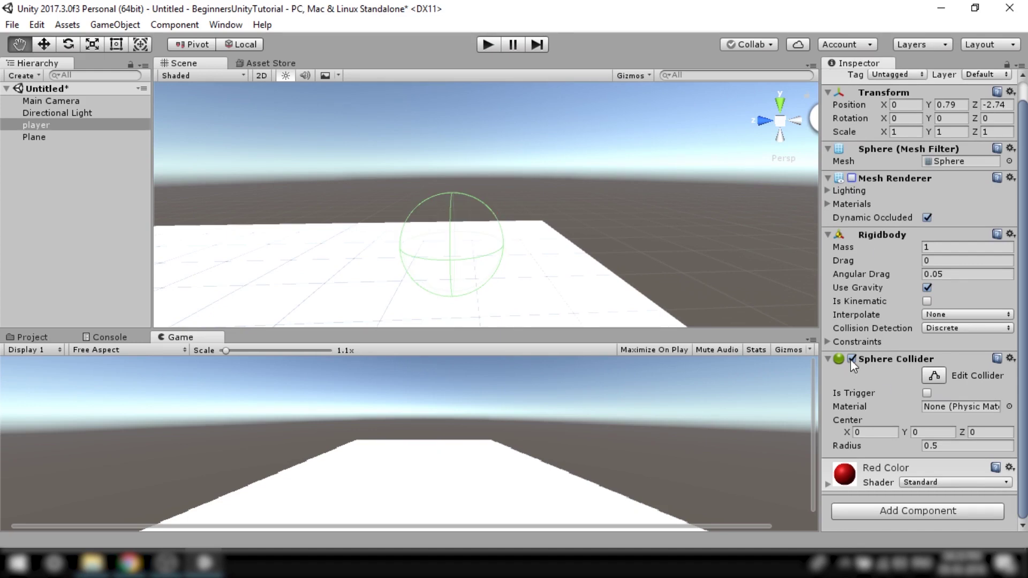
left_click(852, 177)
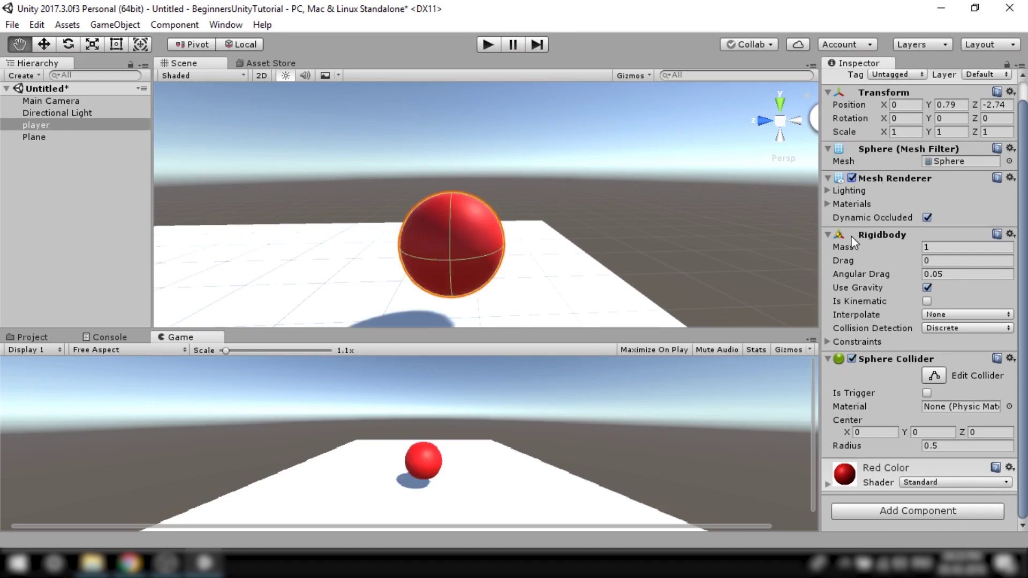
Lift the sphere to Y 1.619 and start Play mode.
key("w")
left_click_drag(454, 185, 470, 109)
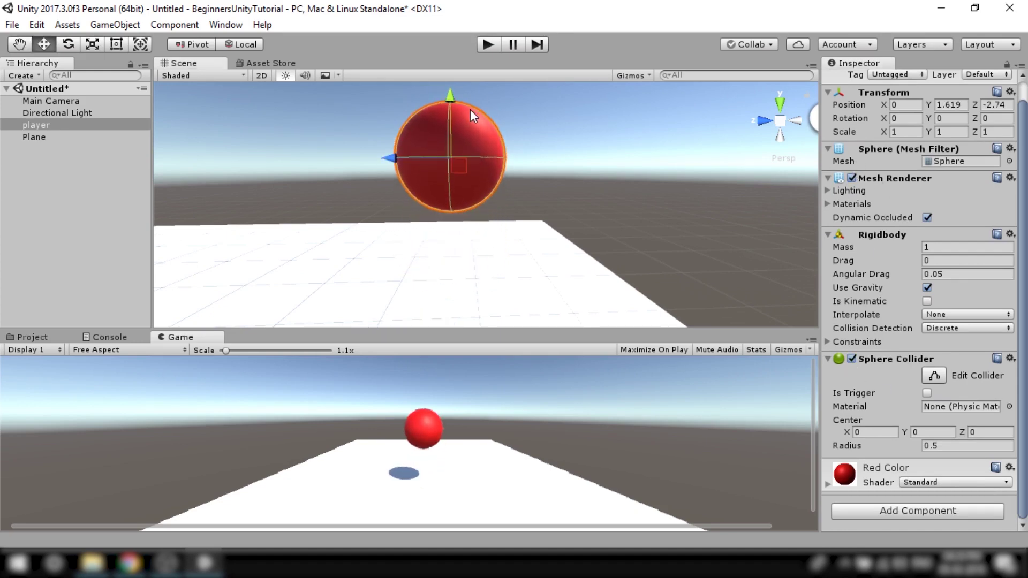
left_click(487, 45)
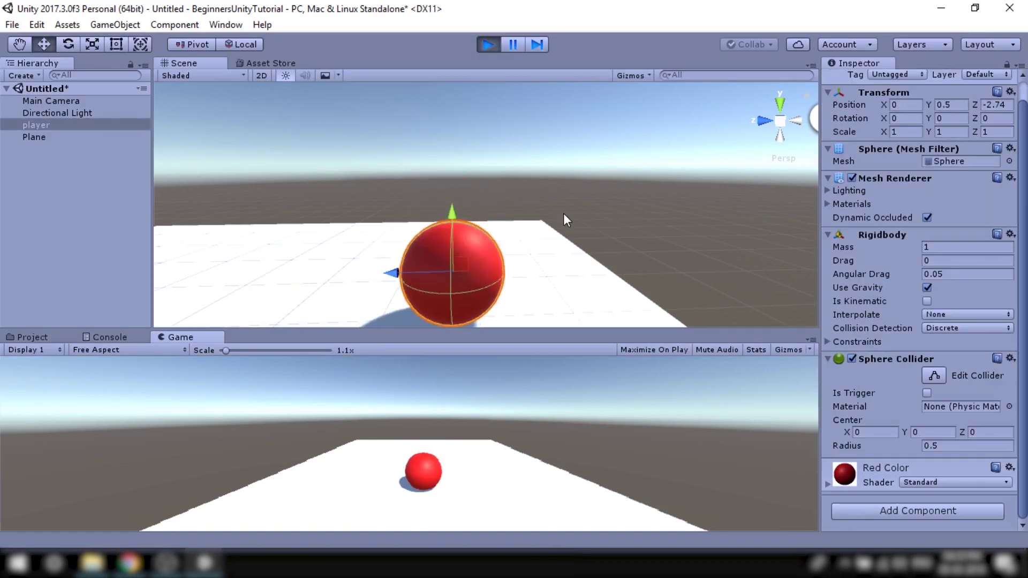
Watch the sphere land on the plane at height 0.5, stop Play, and select the Plane.
middle_click_drag(564, 213, 502, 257)
scroll(501, 257, "up", 2)
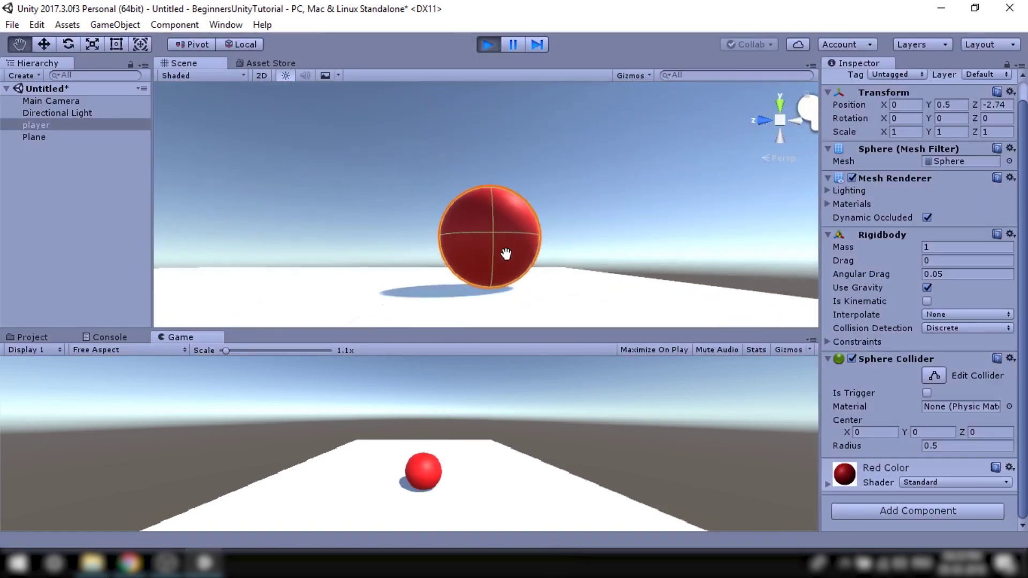
scroll(612, 284, "down", 3)
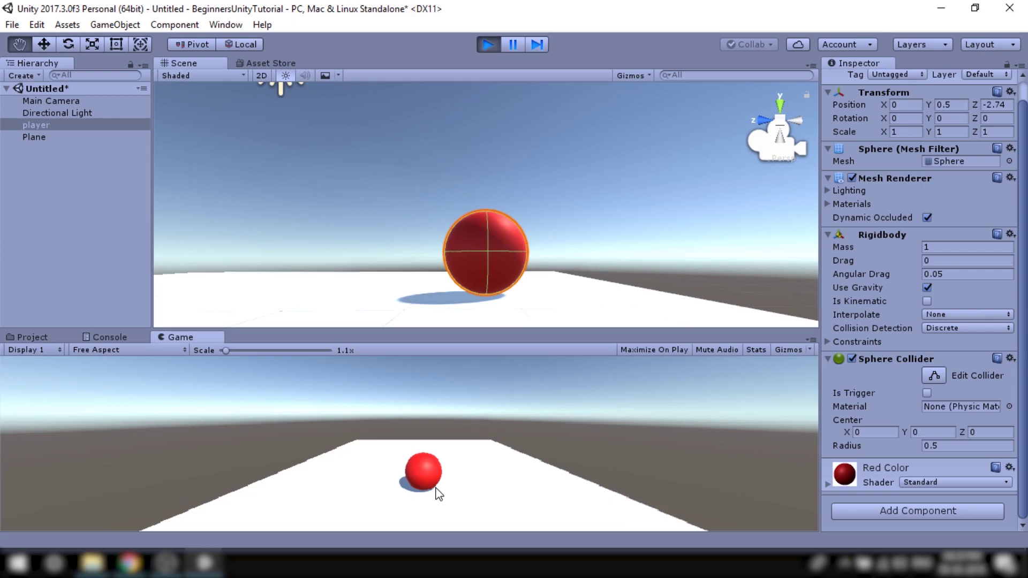
left_click(487, 45)
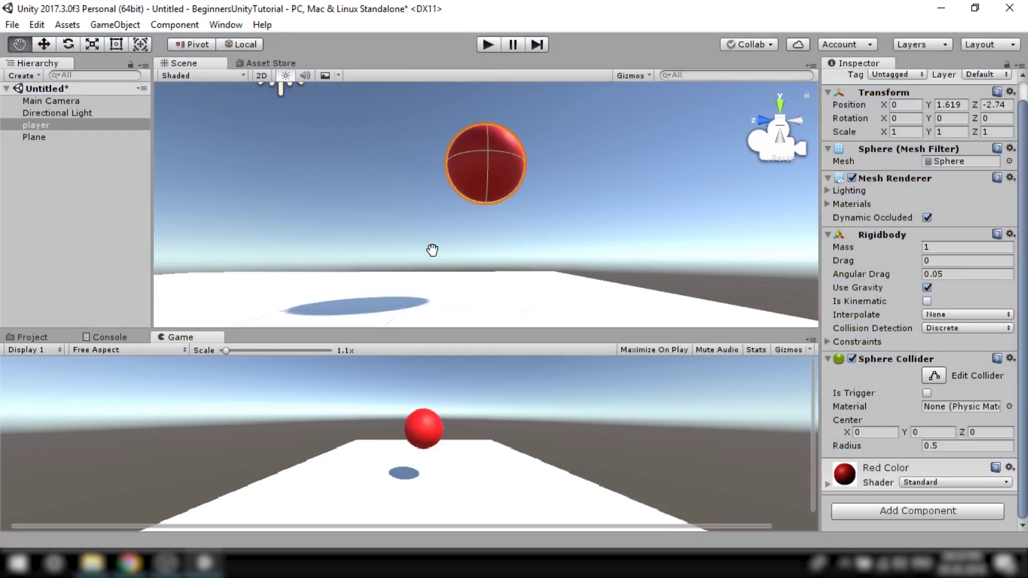
left_click(29, 137)
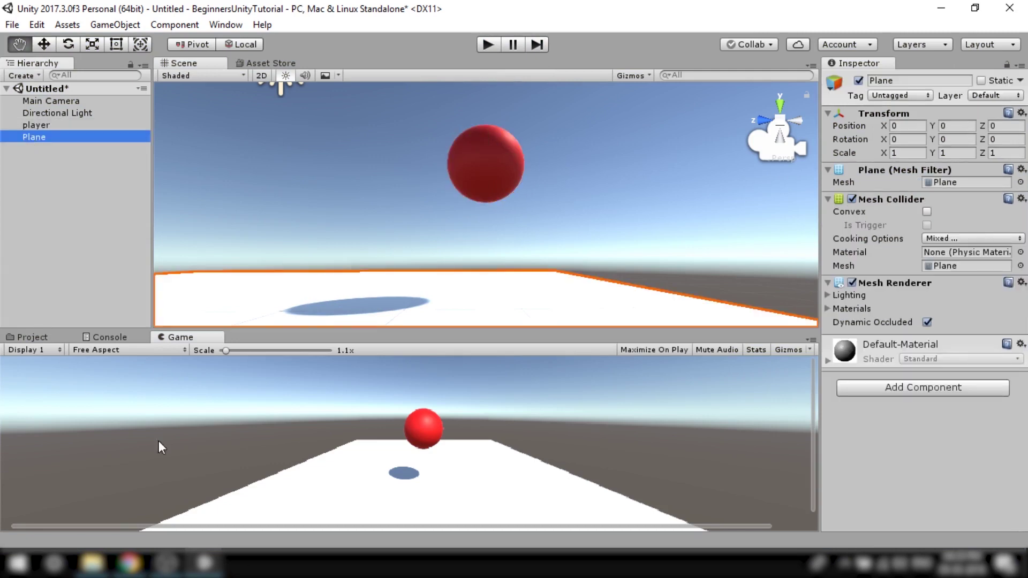